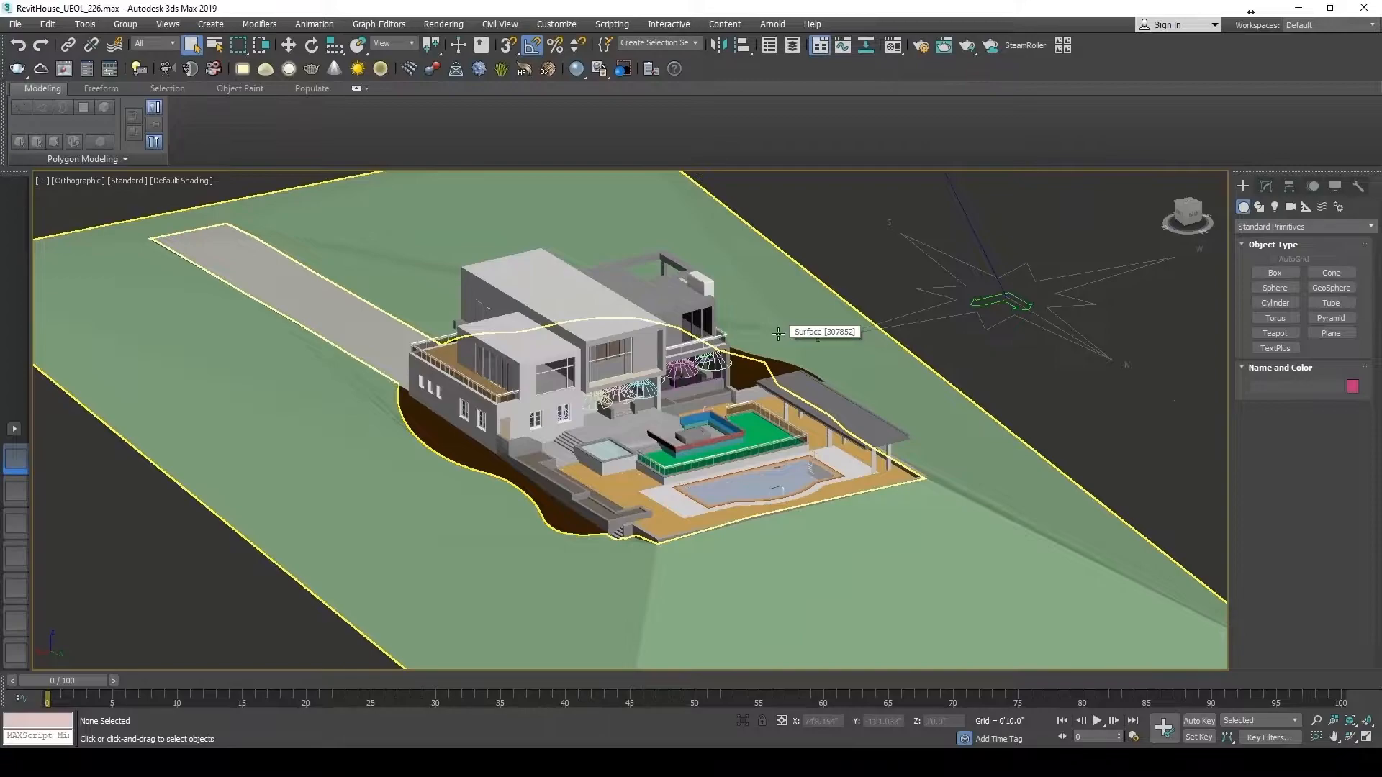
- Unhide all objects in the house scene
right_click(778, 334)
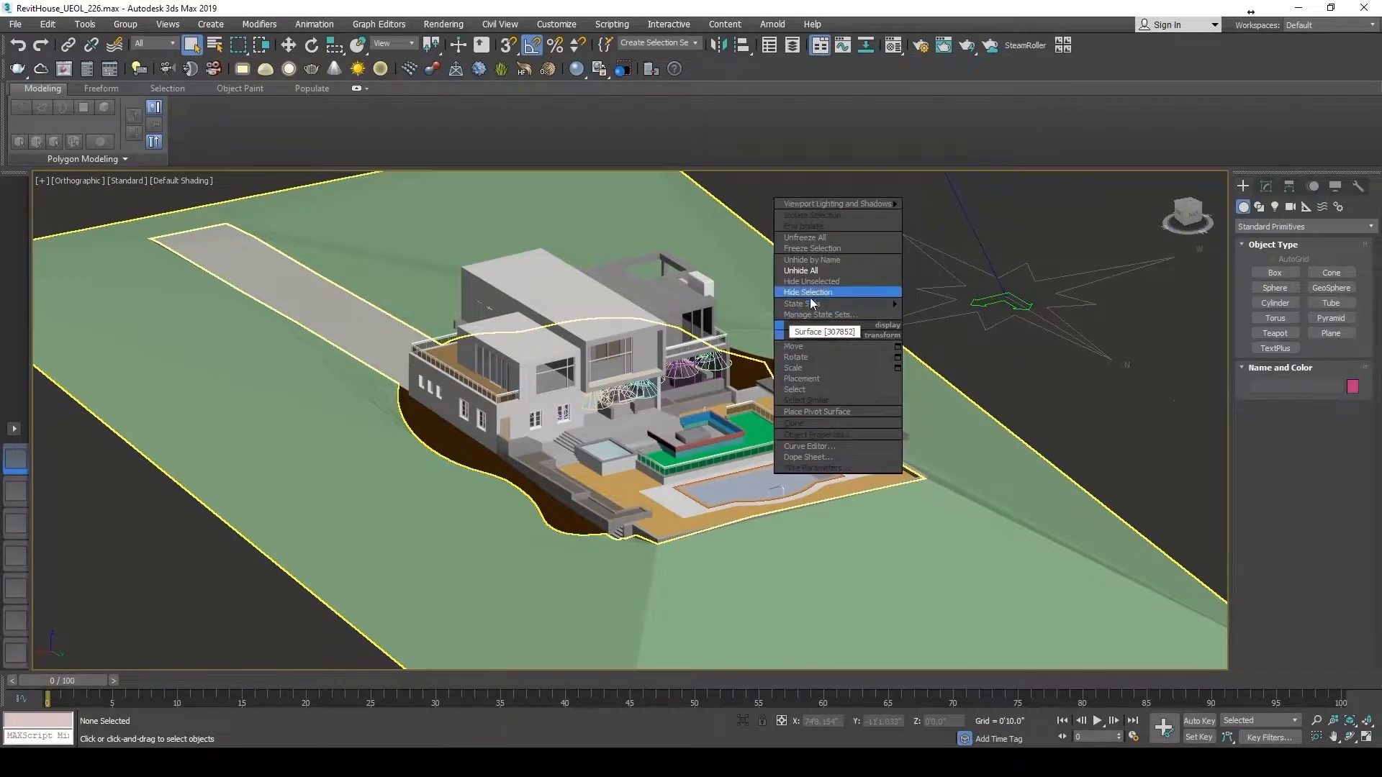
left_click(833, 273)
middle_click_drag(807, 338, 759, 351, "alt")
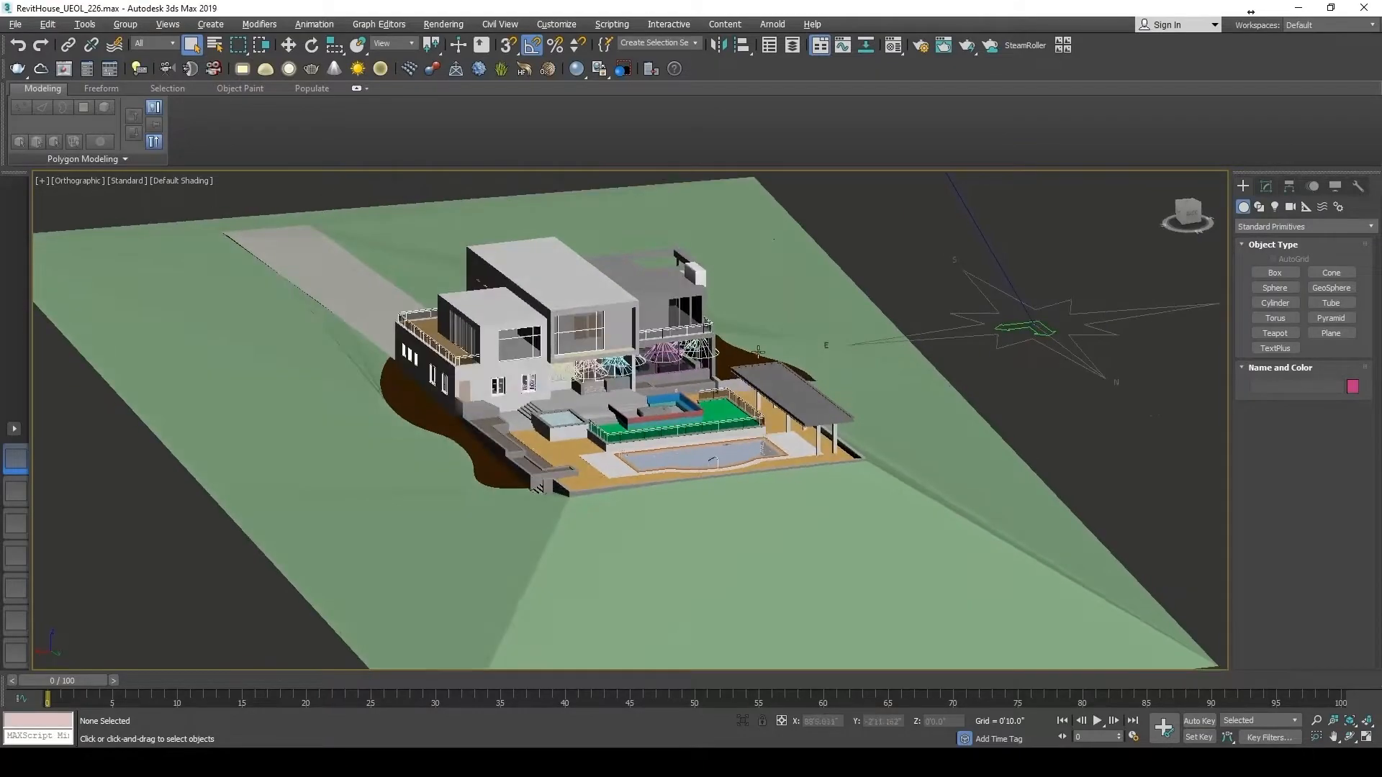
- Export the scene as an Unreal Datasmith file named DS_House, including Visible Objects with transforms for Current Frame Only
left_click(14, 24)
mouse_move(57, 238)
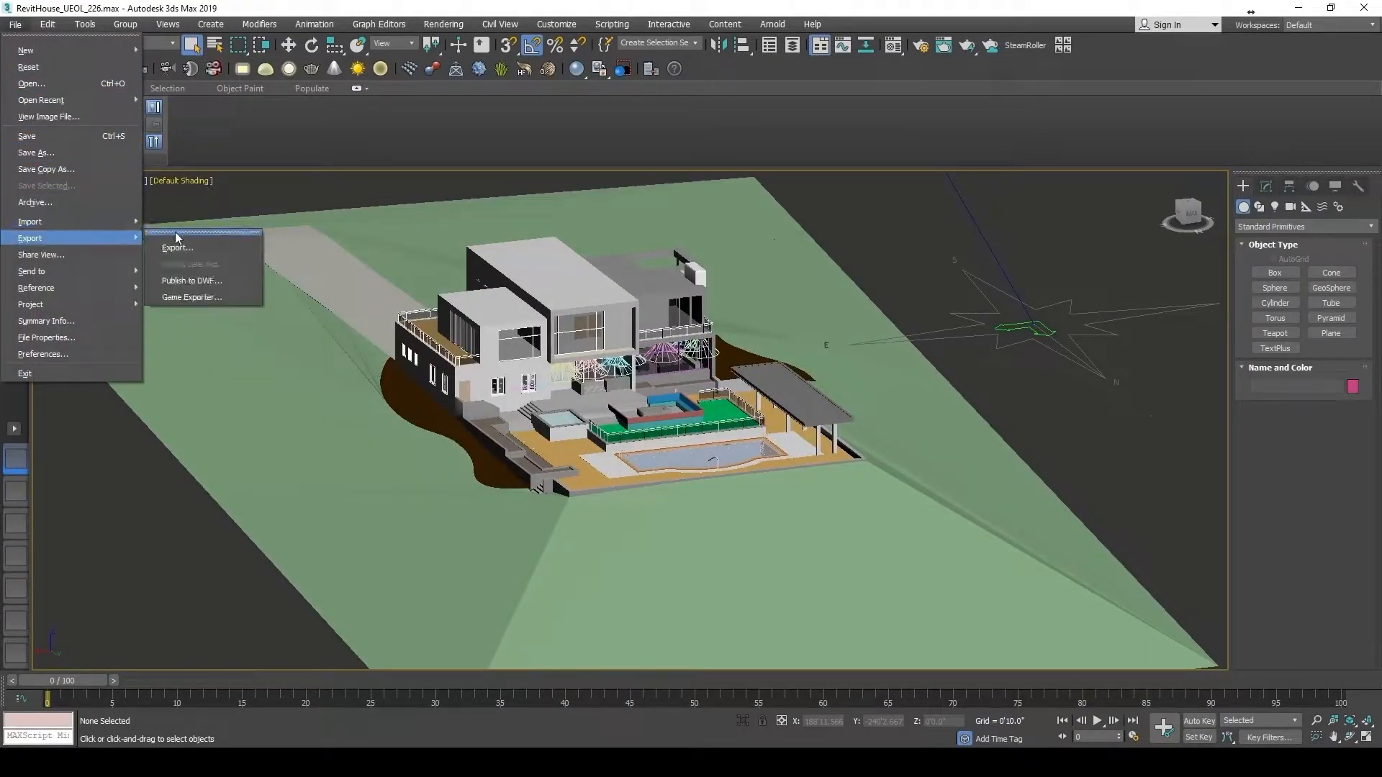
left_click(184, 239)
left_click(223, 467)
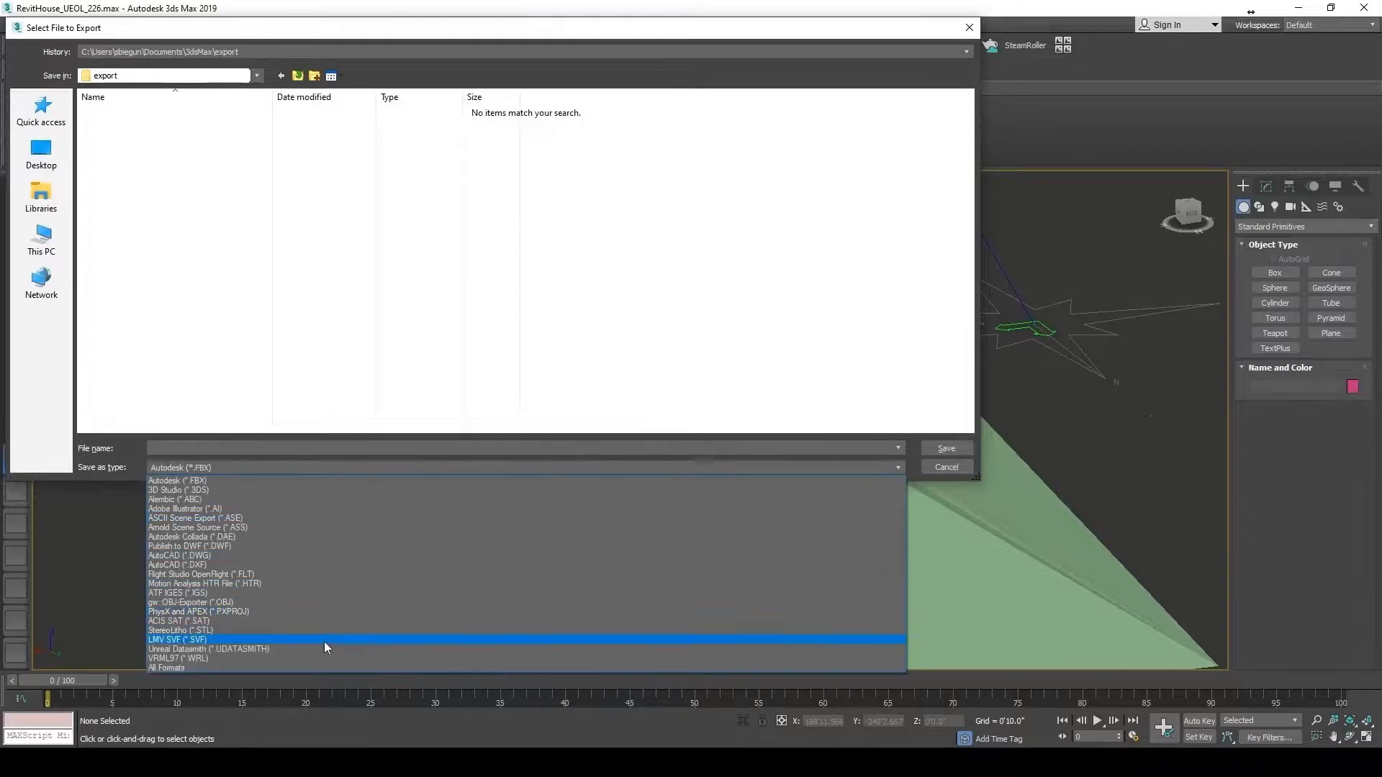
left_click(324, 645)
left_click(365, 446)
type("RevitHouse")
key("Return")
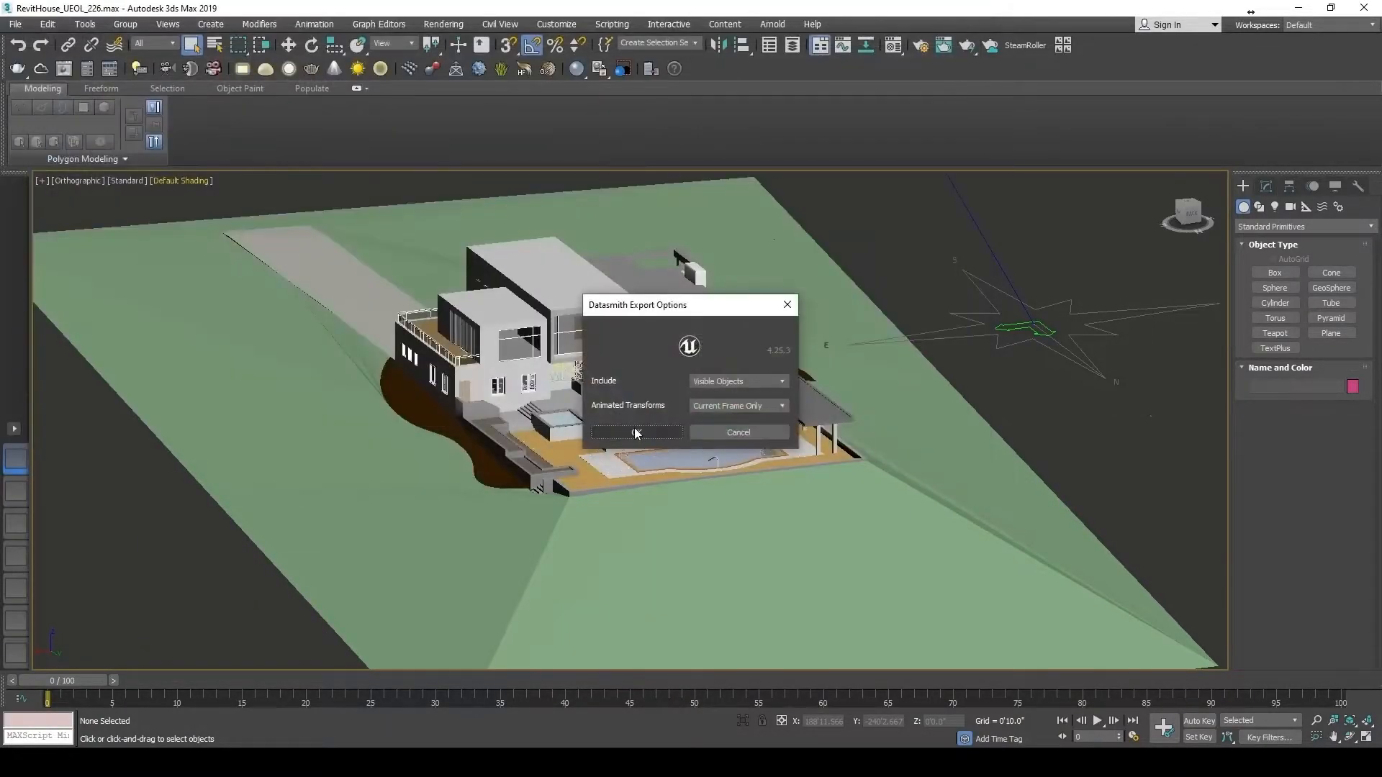
left_click(633, 426)
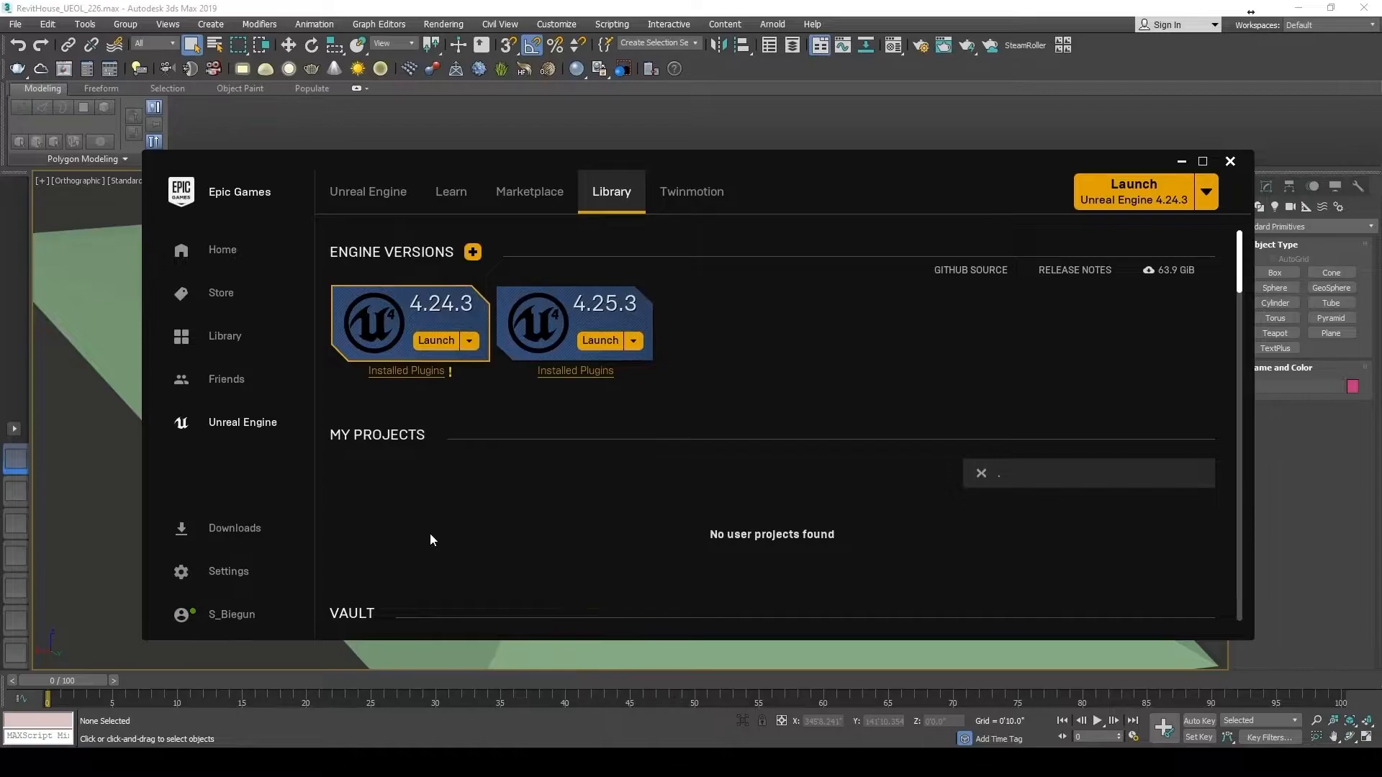
- Launch Unreal Engine 4.25.3 and create a Blank Architecture, Engineering, and Construction project named DS_House in C:\UE4\
left_click(599, 341)
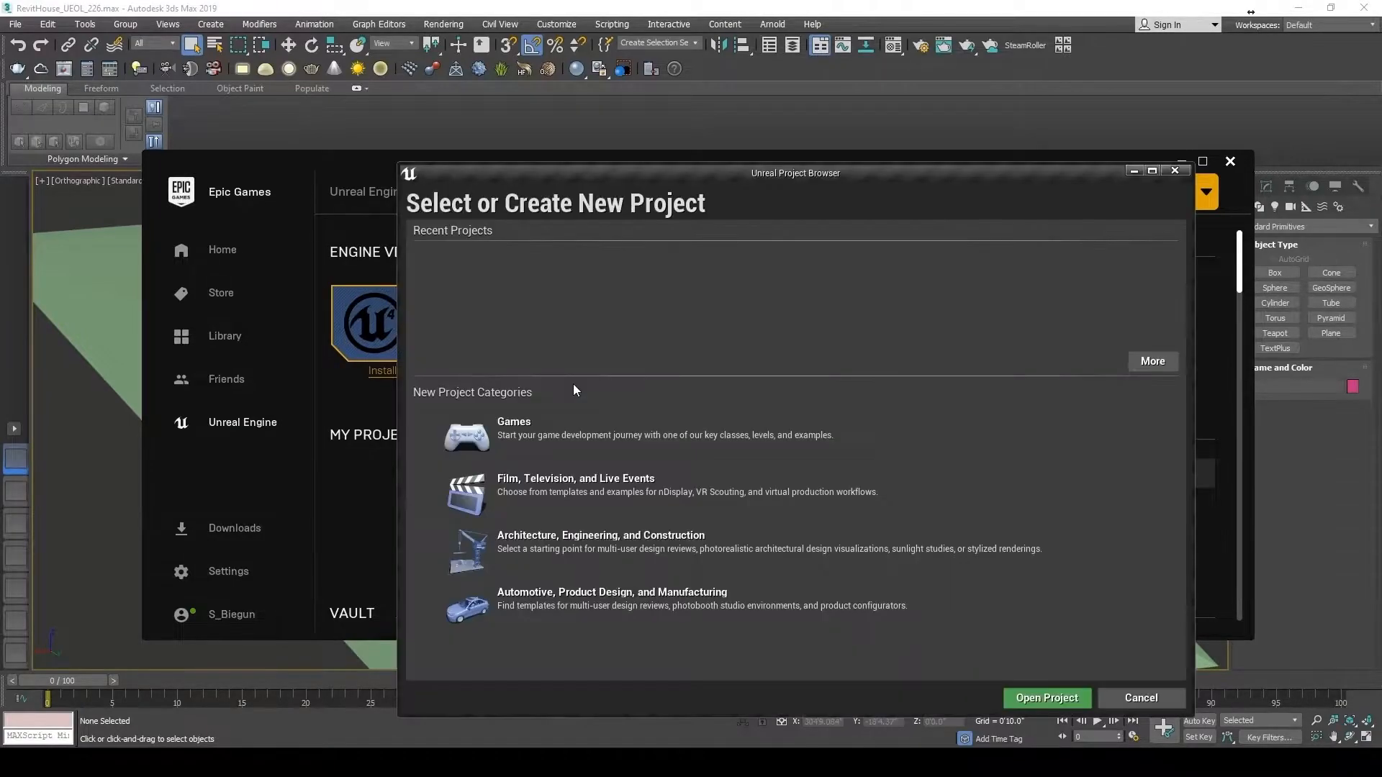
left_click(550, 545)
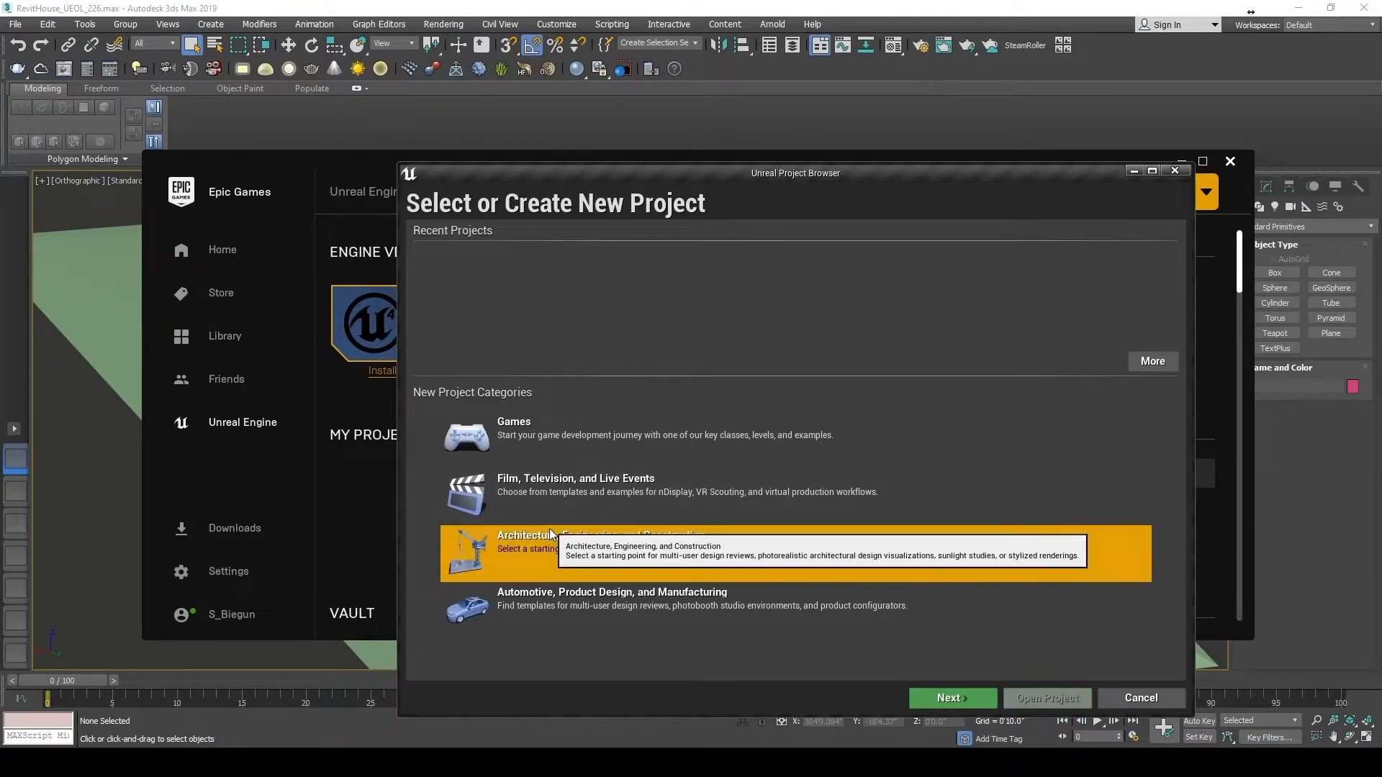
left_click(970, 703)
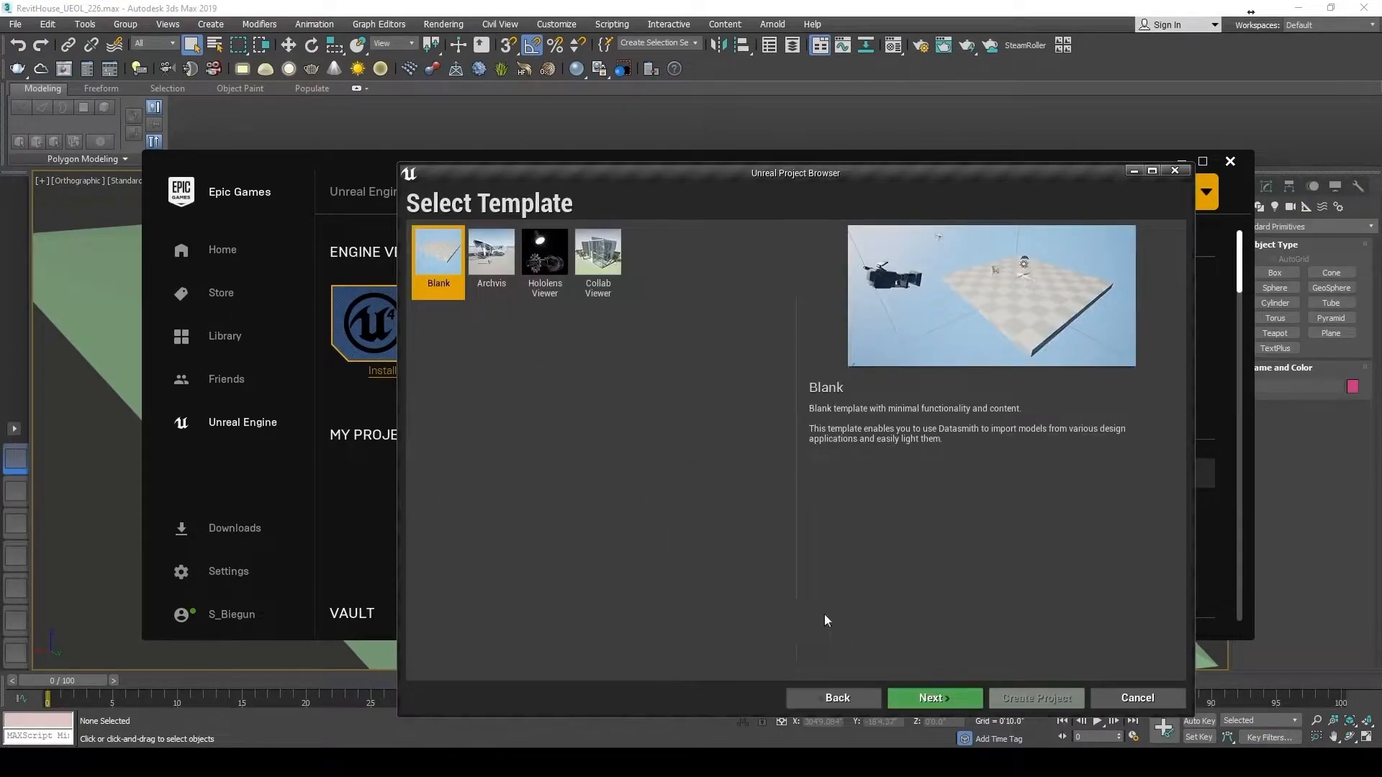
left_click(937, 699)
double_click(909, 648)
type("DS_House")
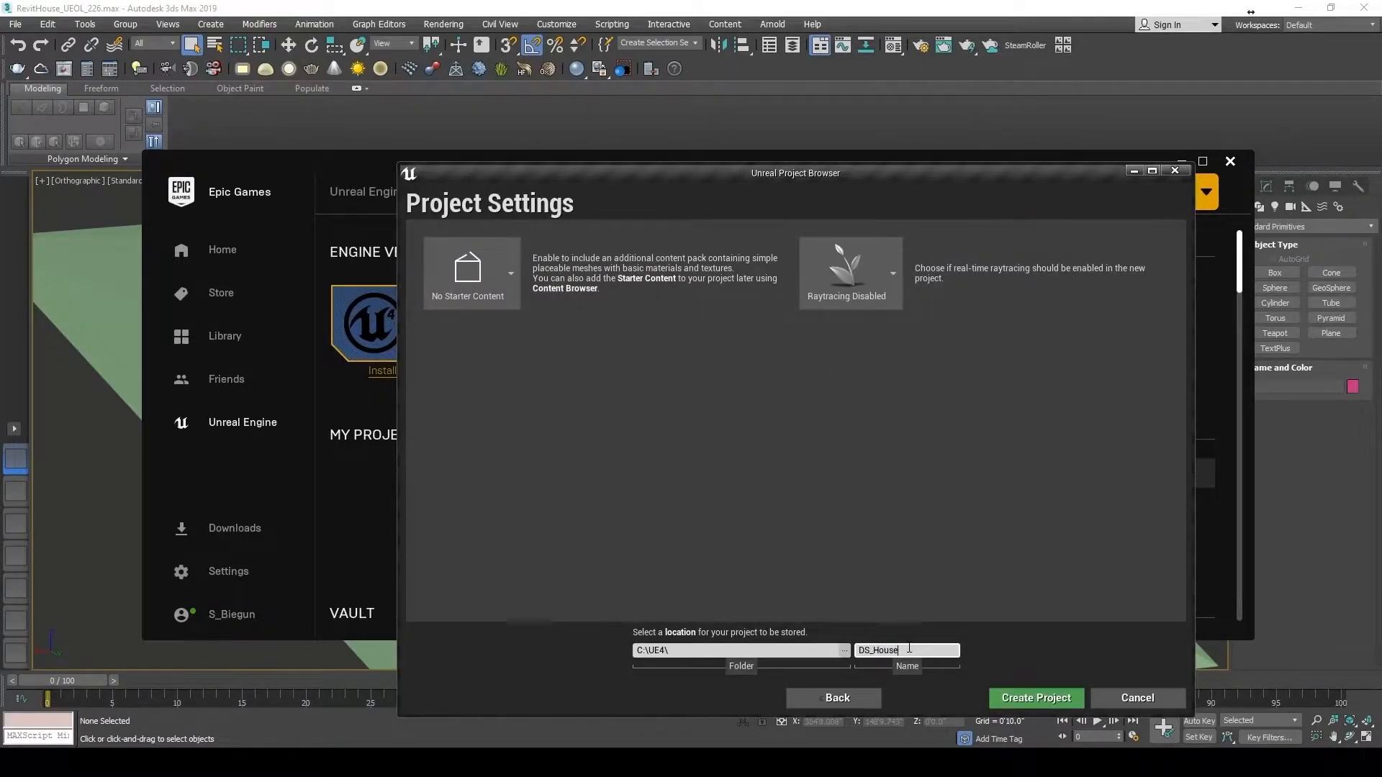
left_click(1022, 705)
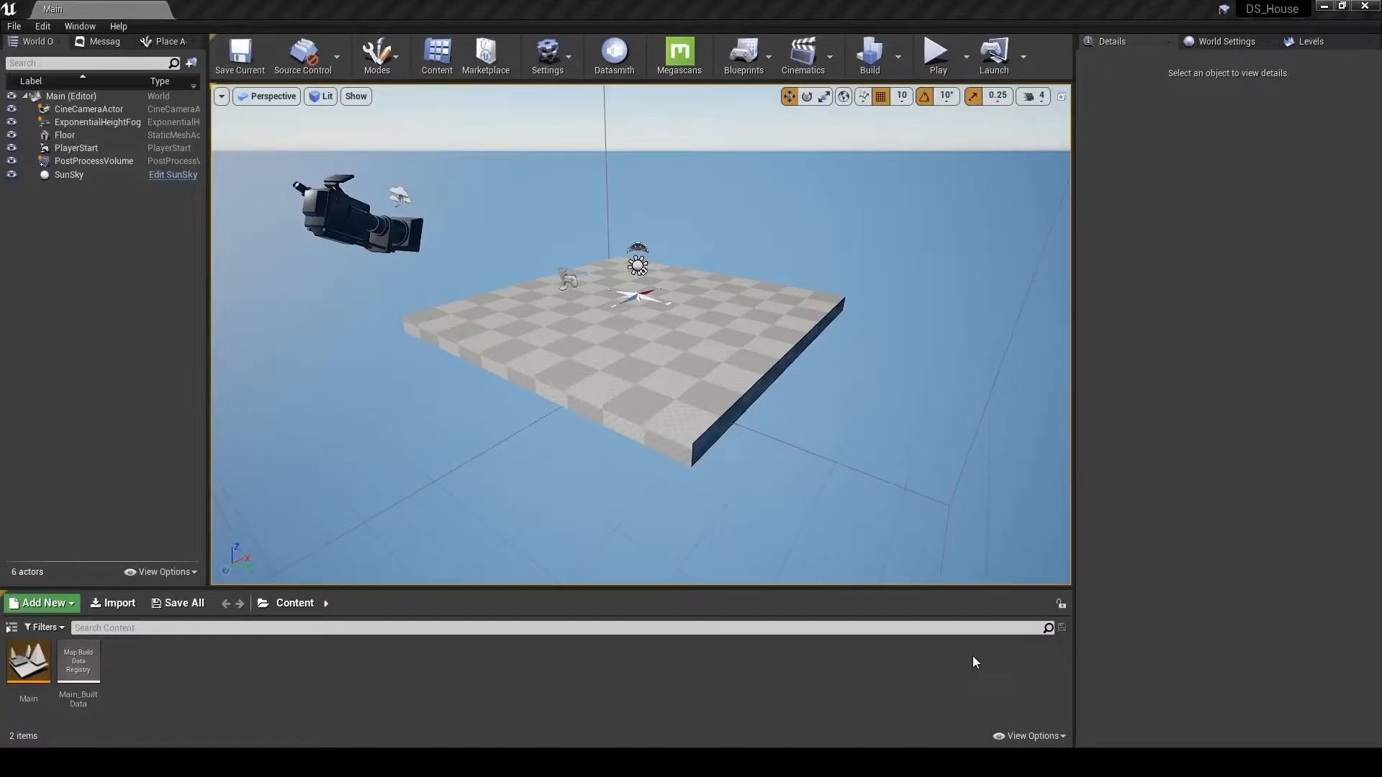
- Examine the exported DS_House_Assets folder and the DS_House.udatasmith file in the 3dsMax export folder
left_click(596, 48)
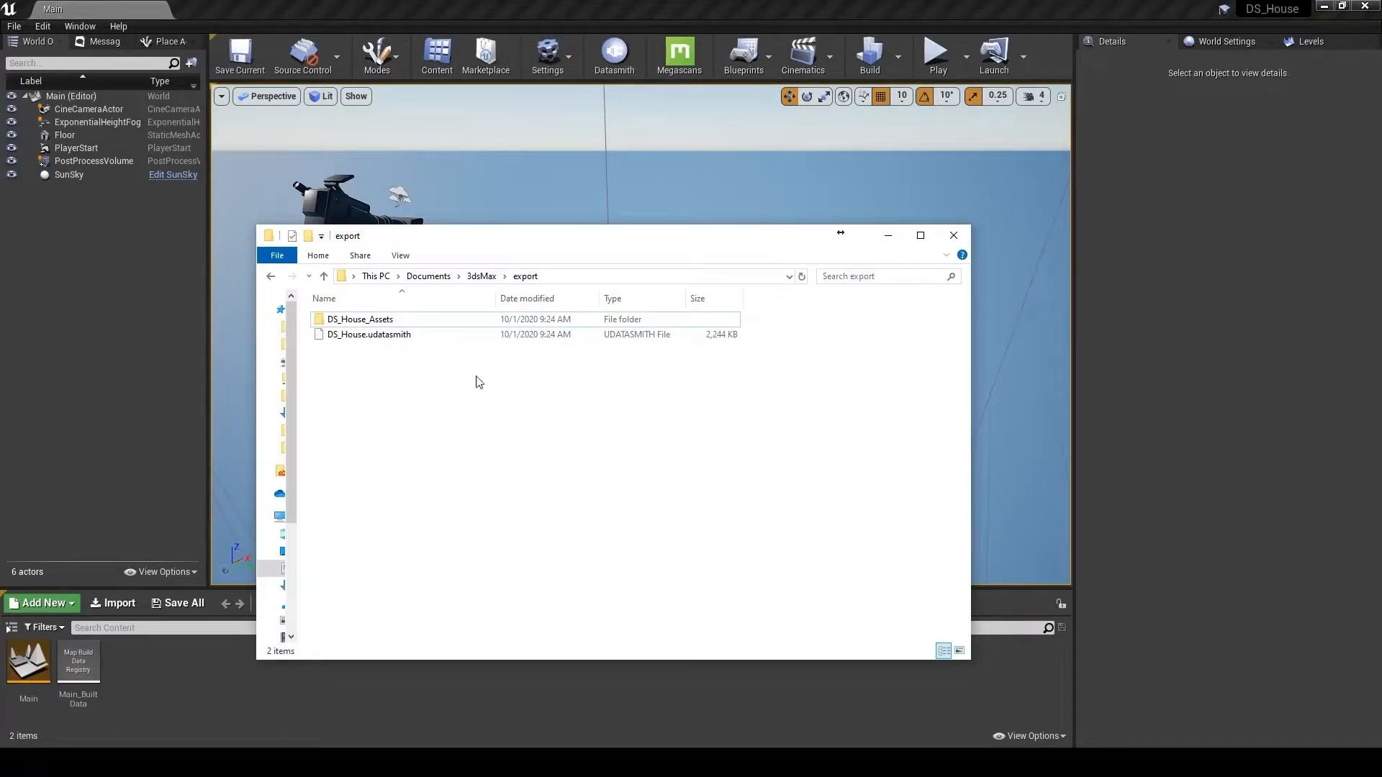
double_click(389, 321)
scroll(897, 450, "down", 10)
left_click_drag(969, 333, 917, 645)
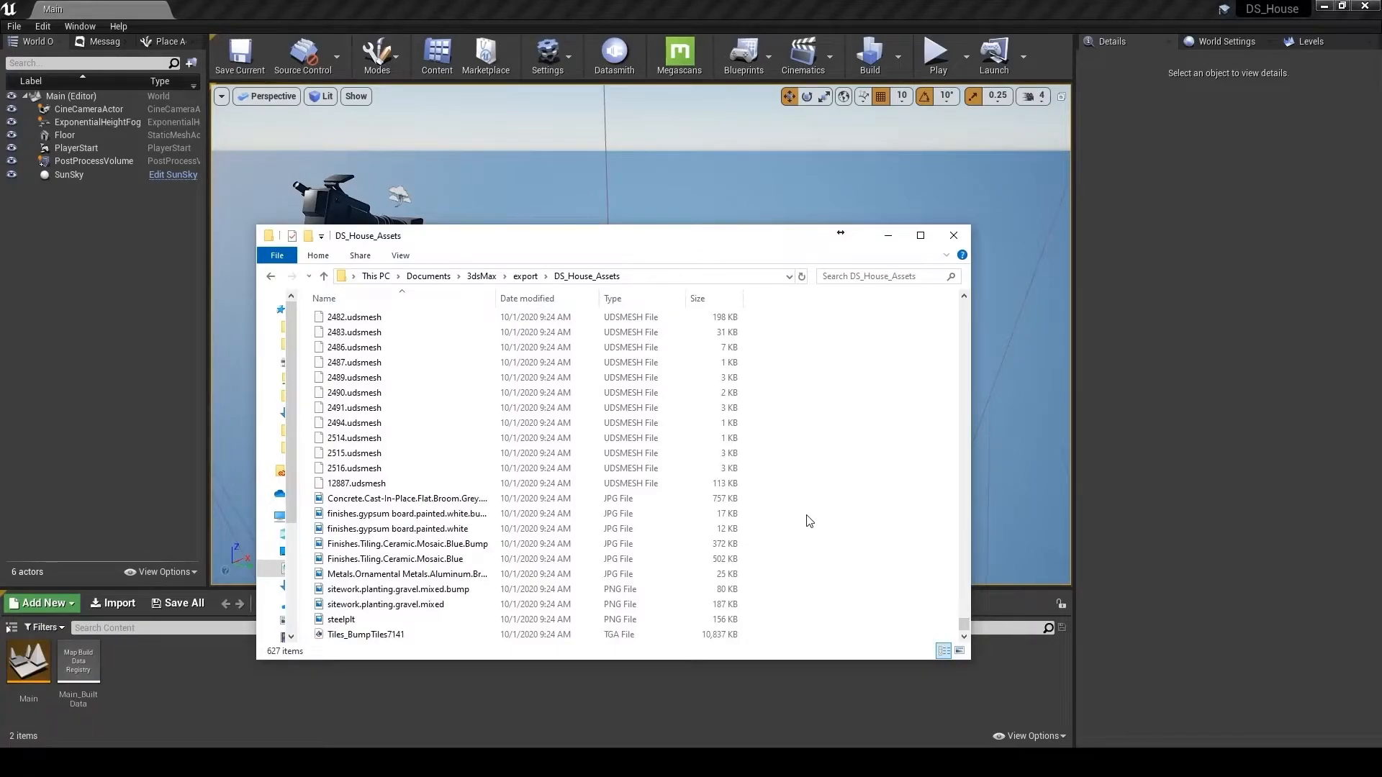
left_click(268, 278)
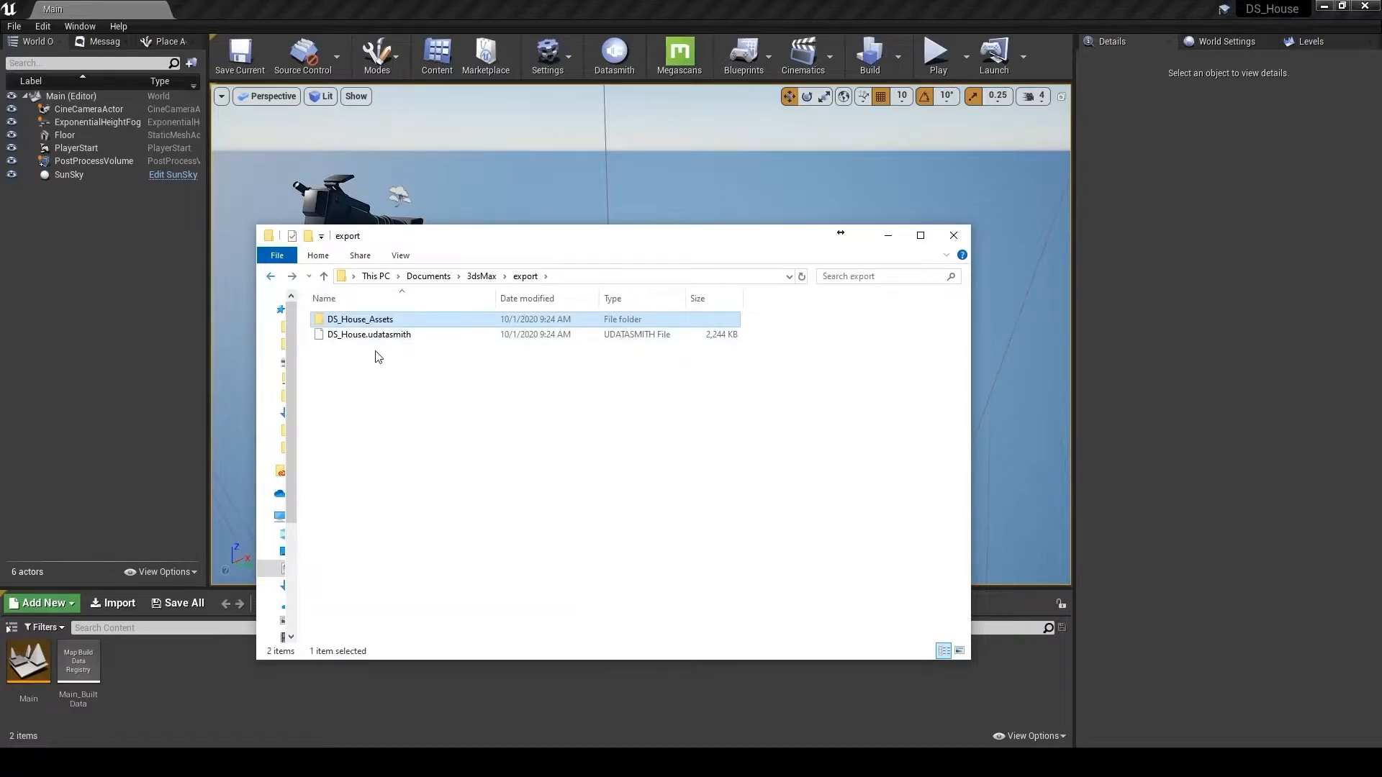
left_click(392, 337)
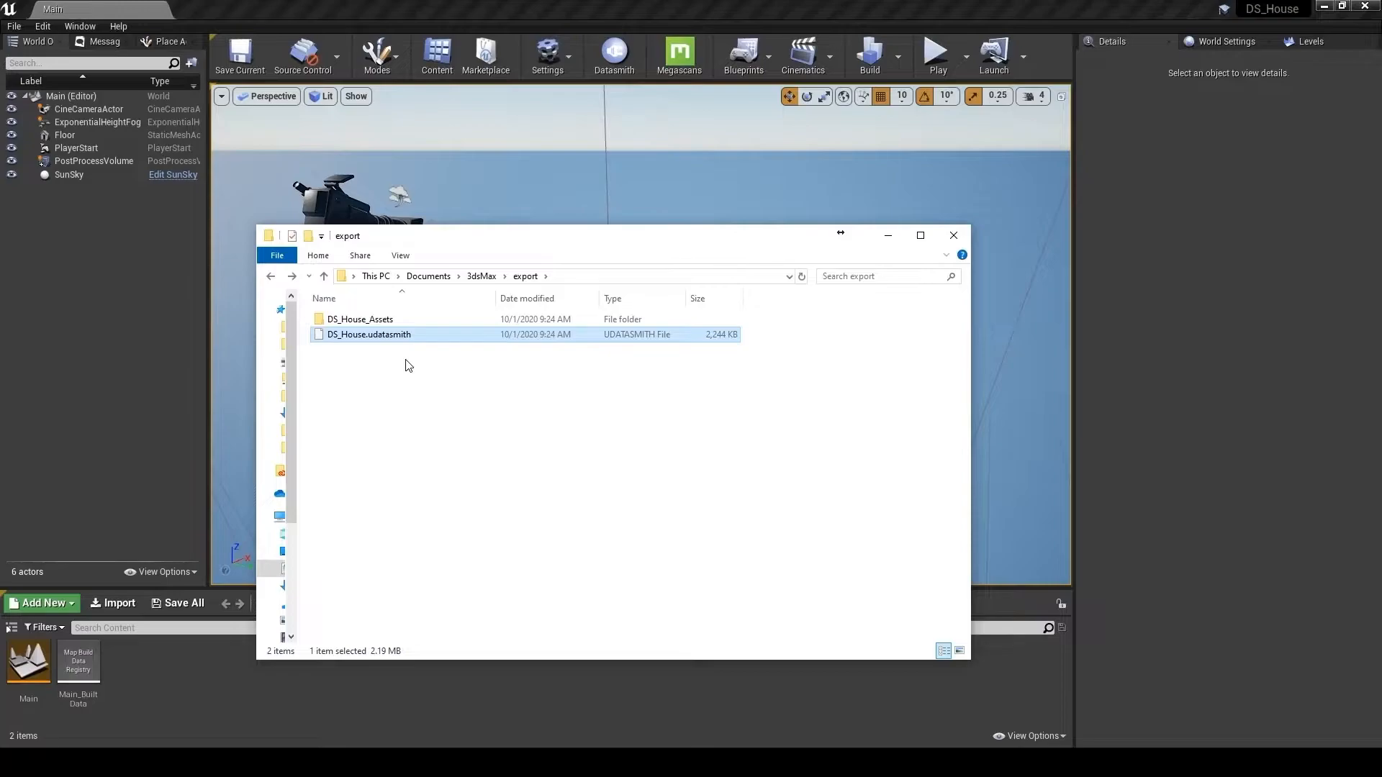
left_click(631, 6)
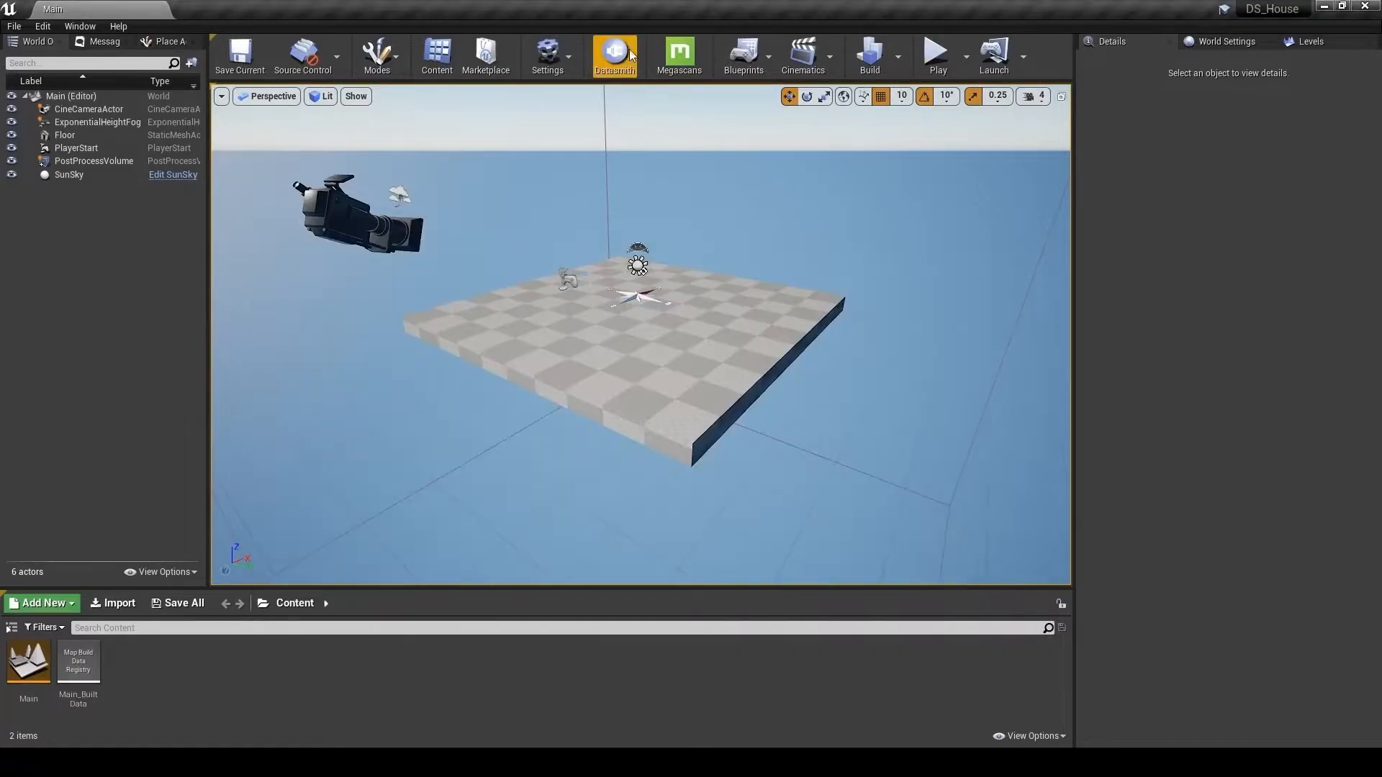
- Import DS_House.udatasmith through Datasmith into the project's Content folder
left_click(615, 52)
left_click(170, 115)
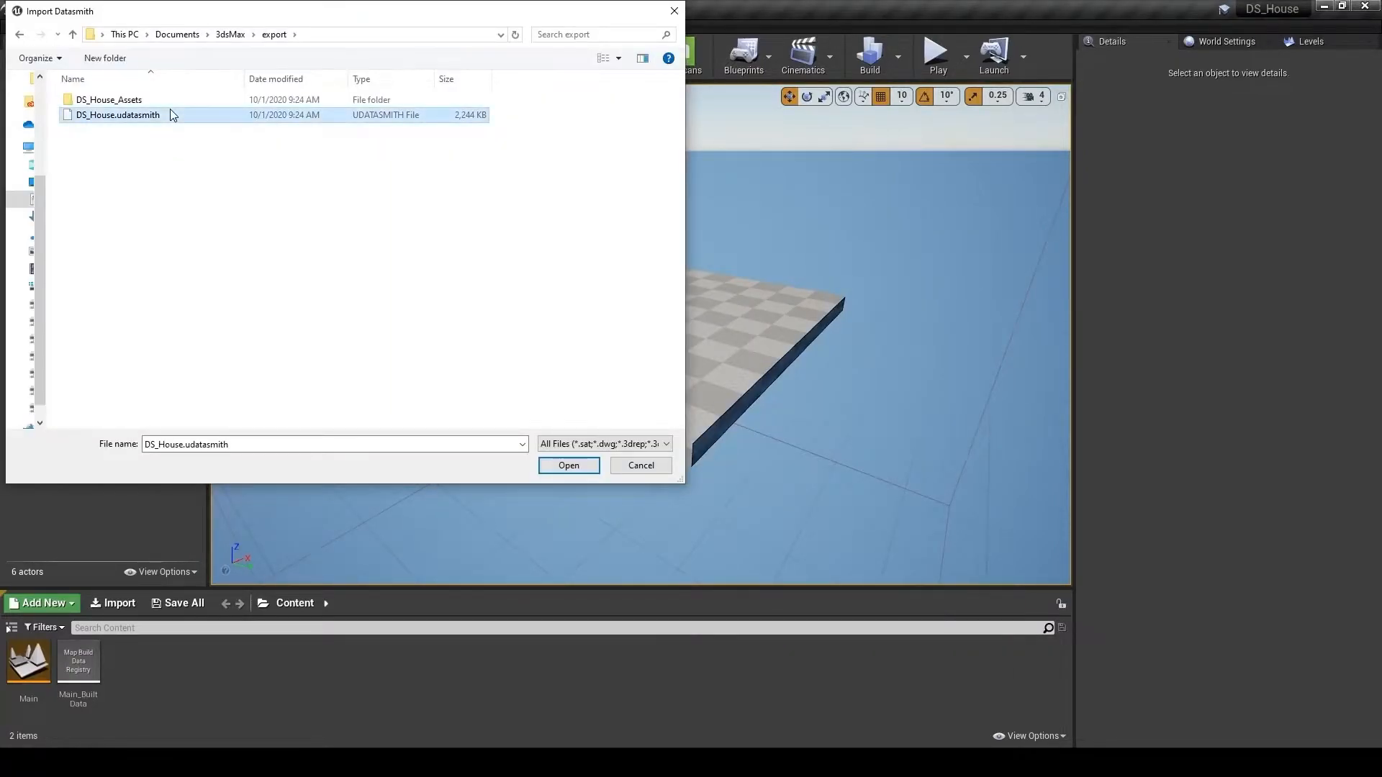
left_click(565, 468)
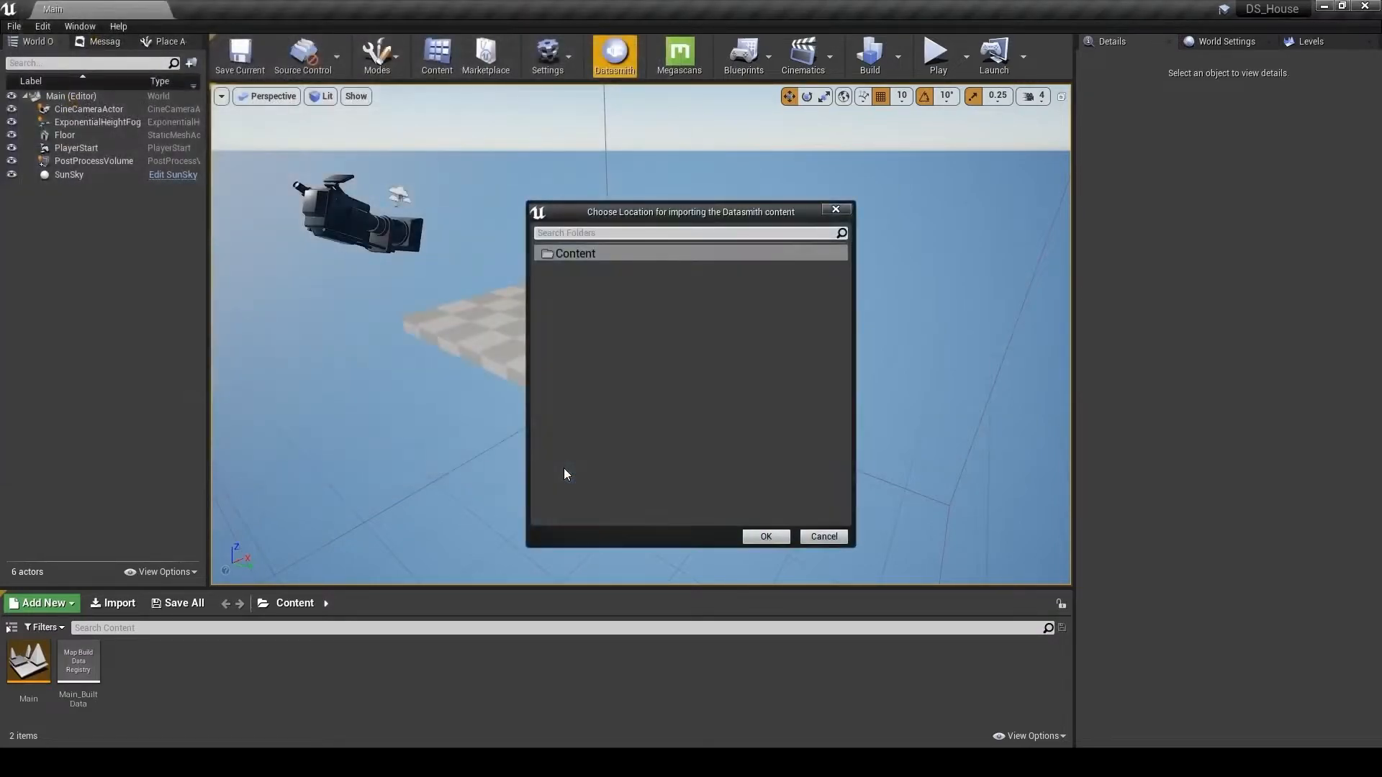
left_click(764, 537)
left_click(802, 500)
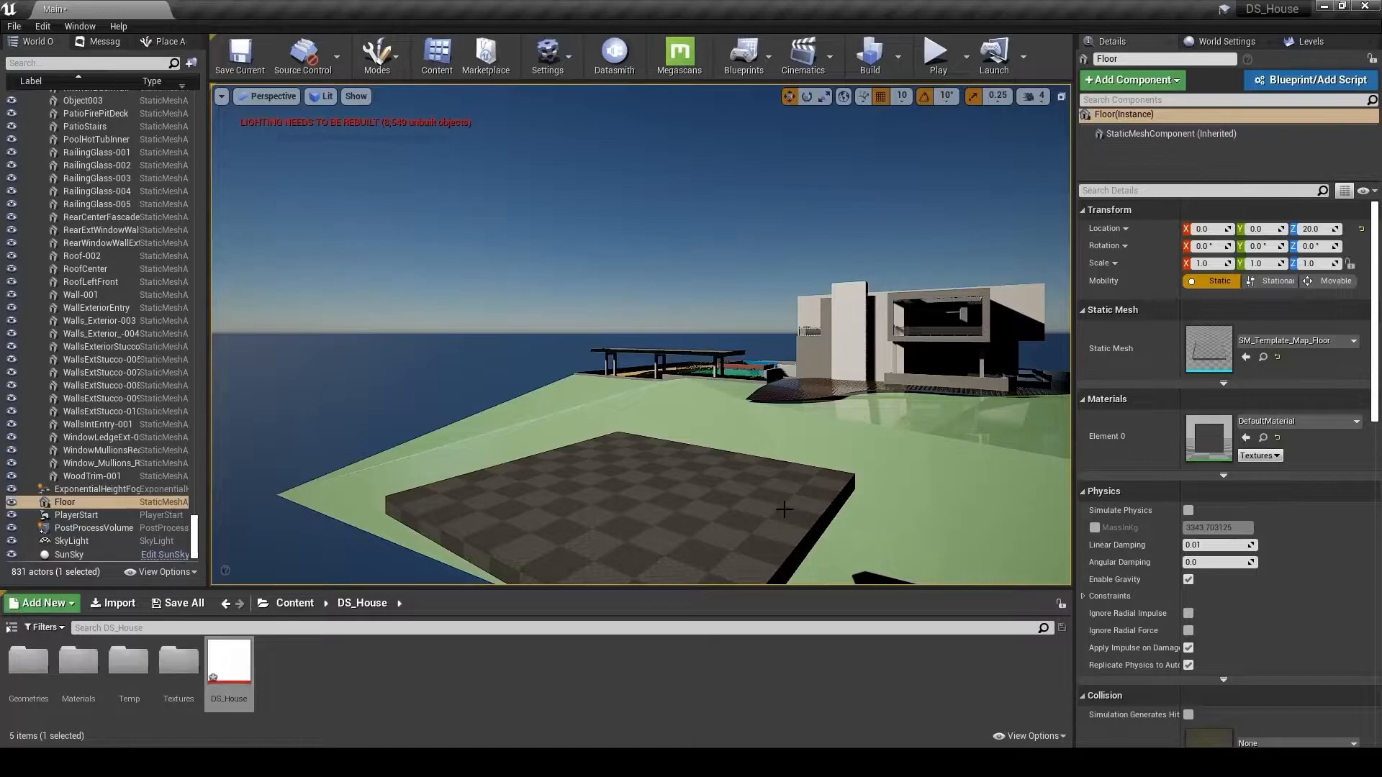
- Open the static mesh of the low planter wall outside the house and inspect its UV channel layout
right_click_drag(706, 439, 904, 455)
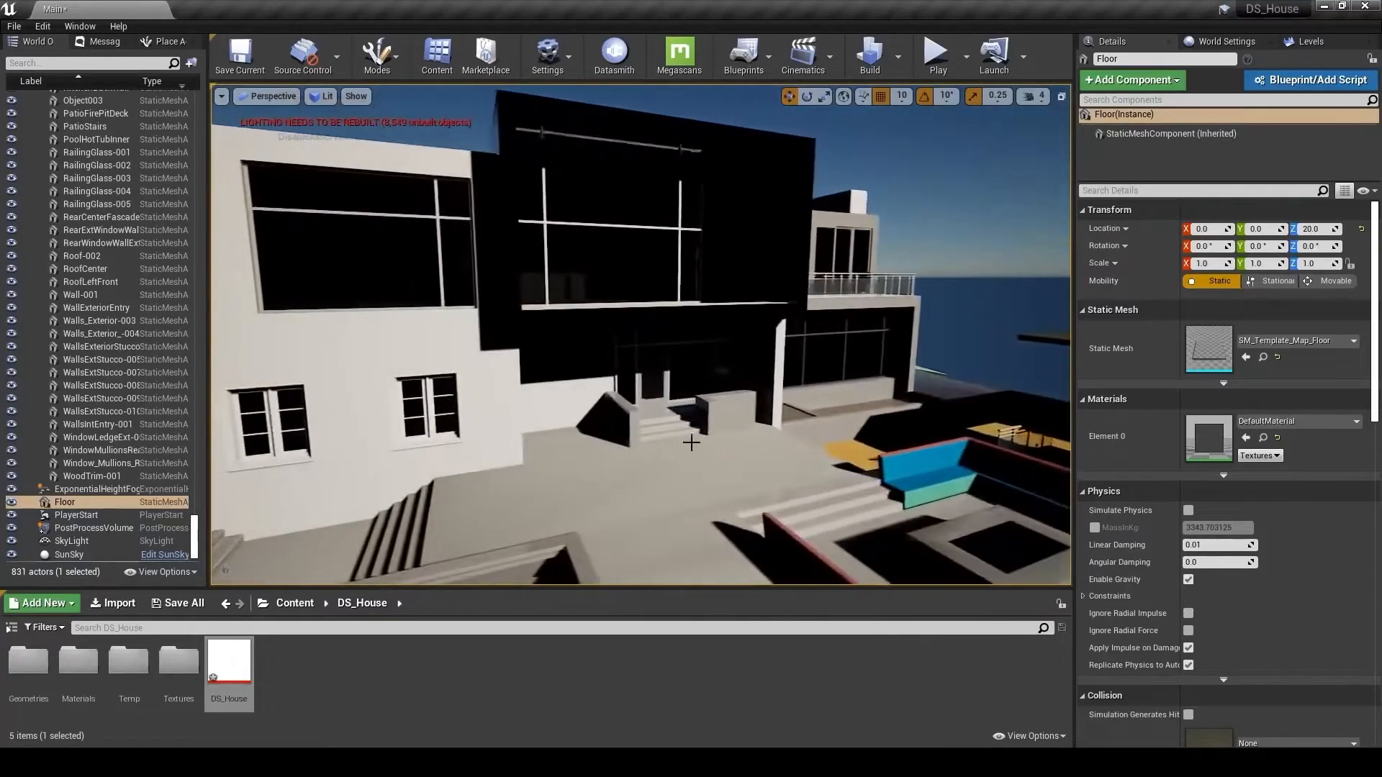
right_click_drag(442, 530, 577, 364)
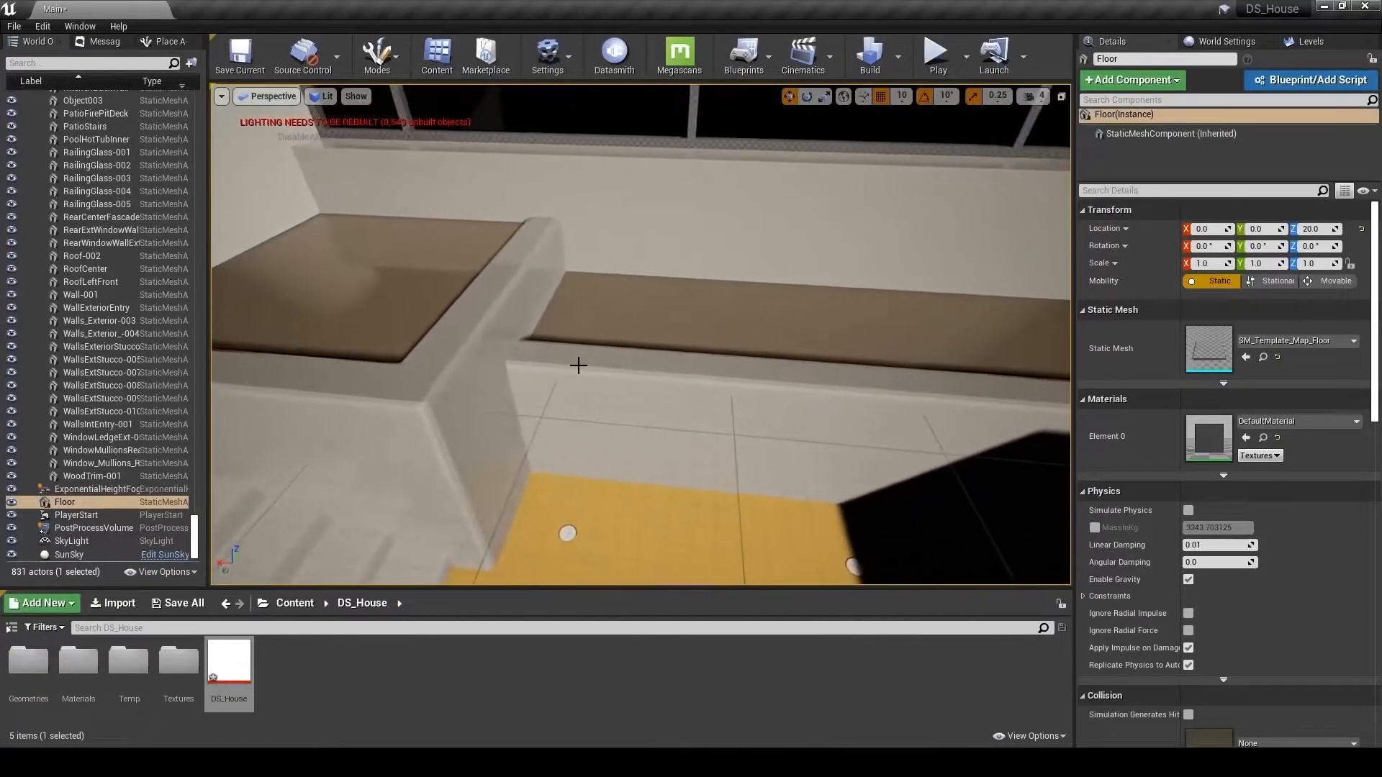
left_click(578, 365)
double_click(1219, 340)
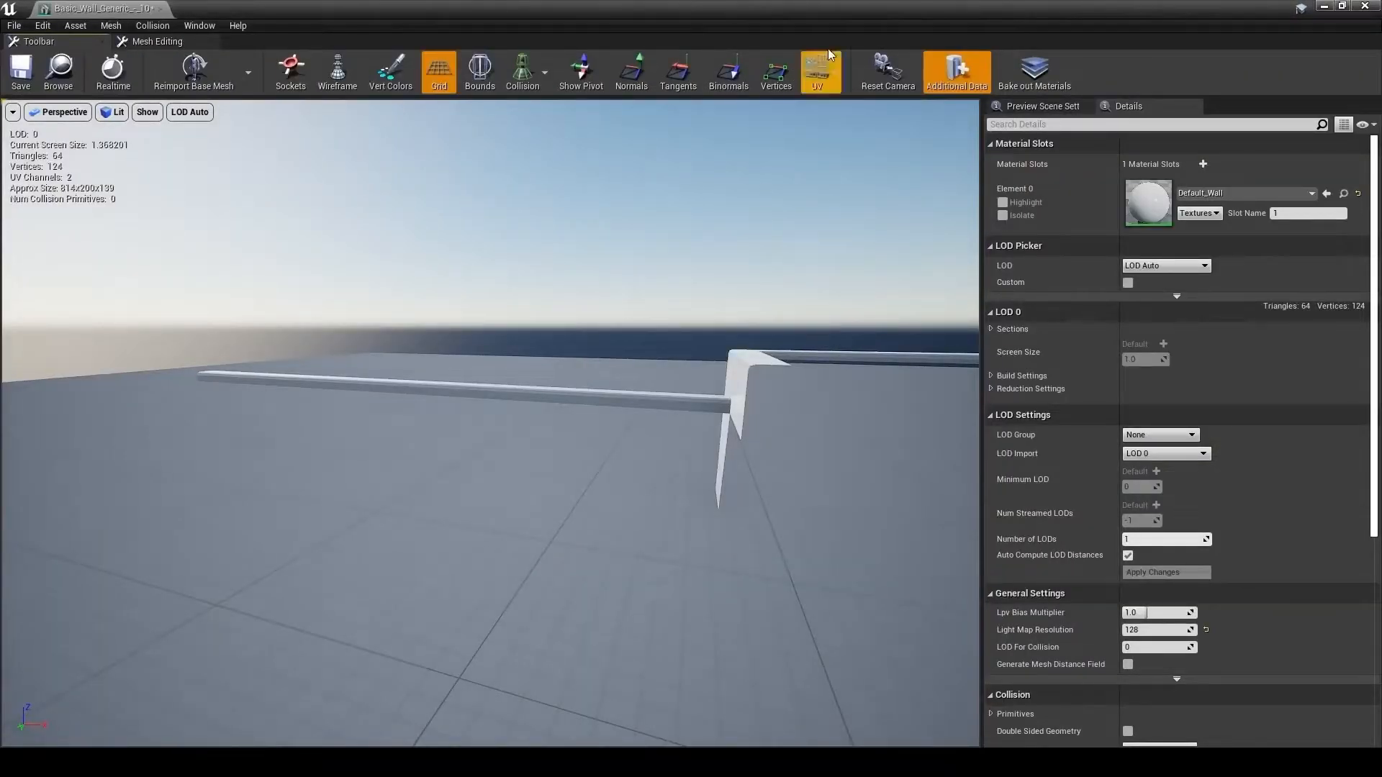
left_click(831, 73)
left_click(844, 140)
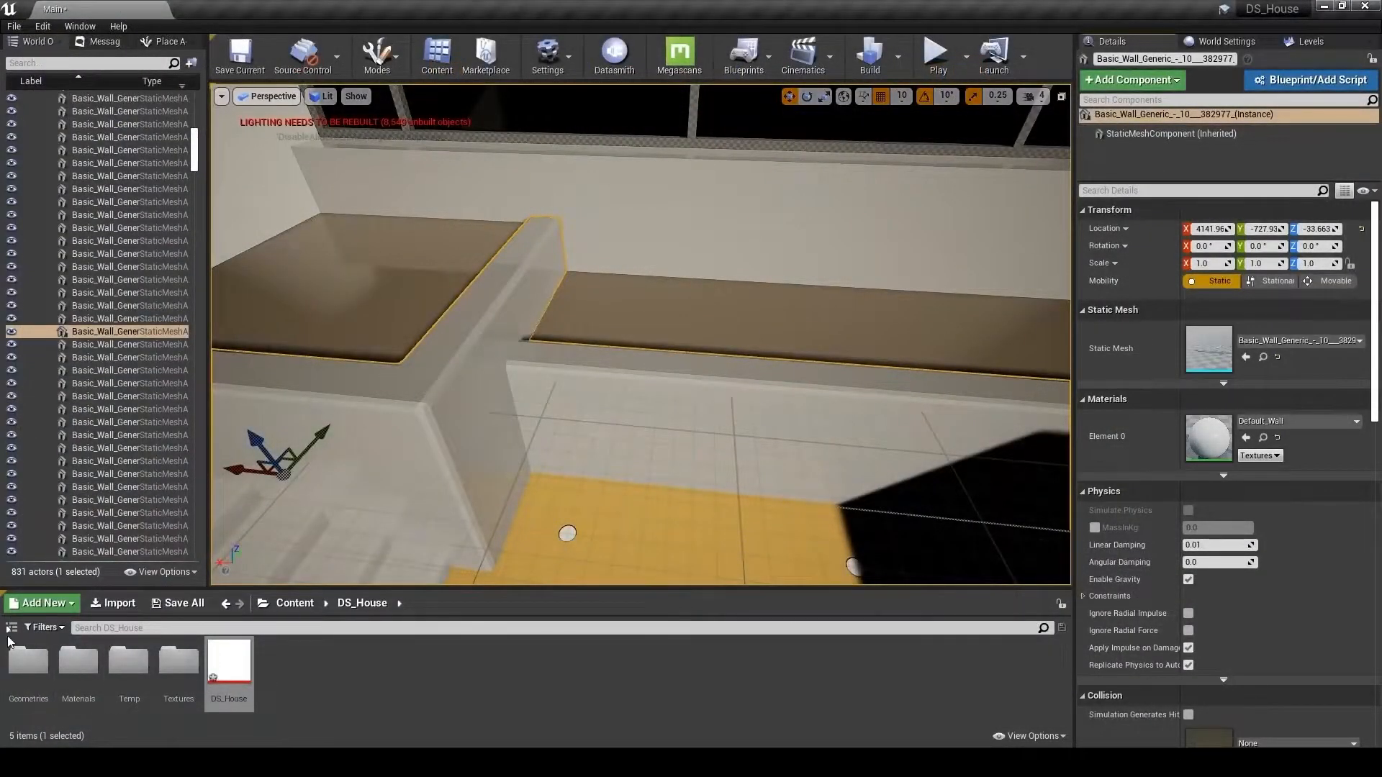
- Show the folder tree in the Content Browser and deselect the DS_House scene asset
left_click(12, 627)
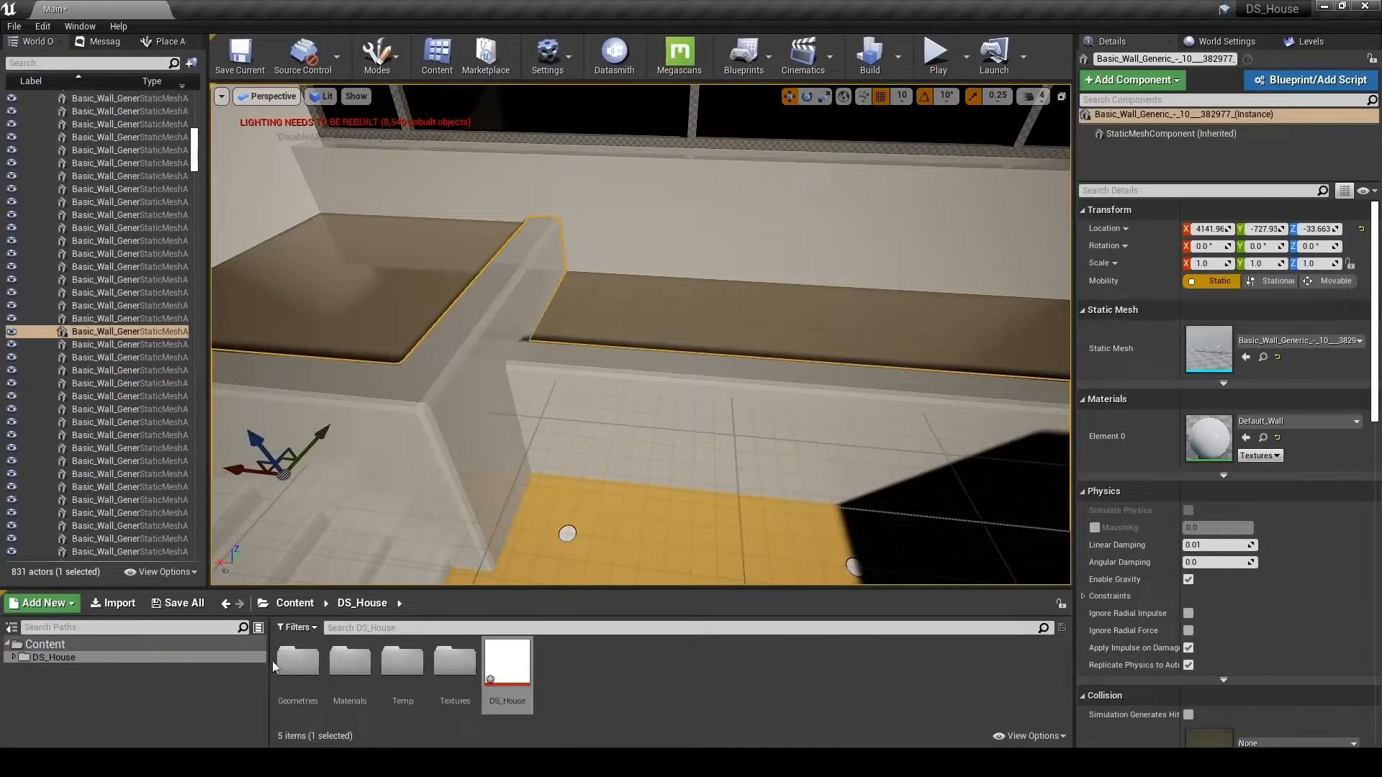
left_click(587, 661)
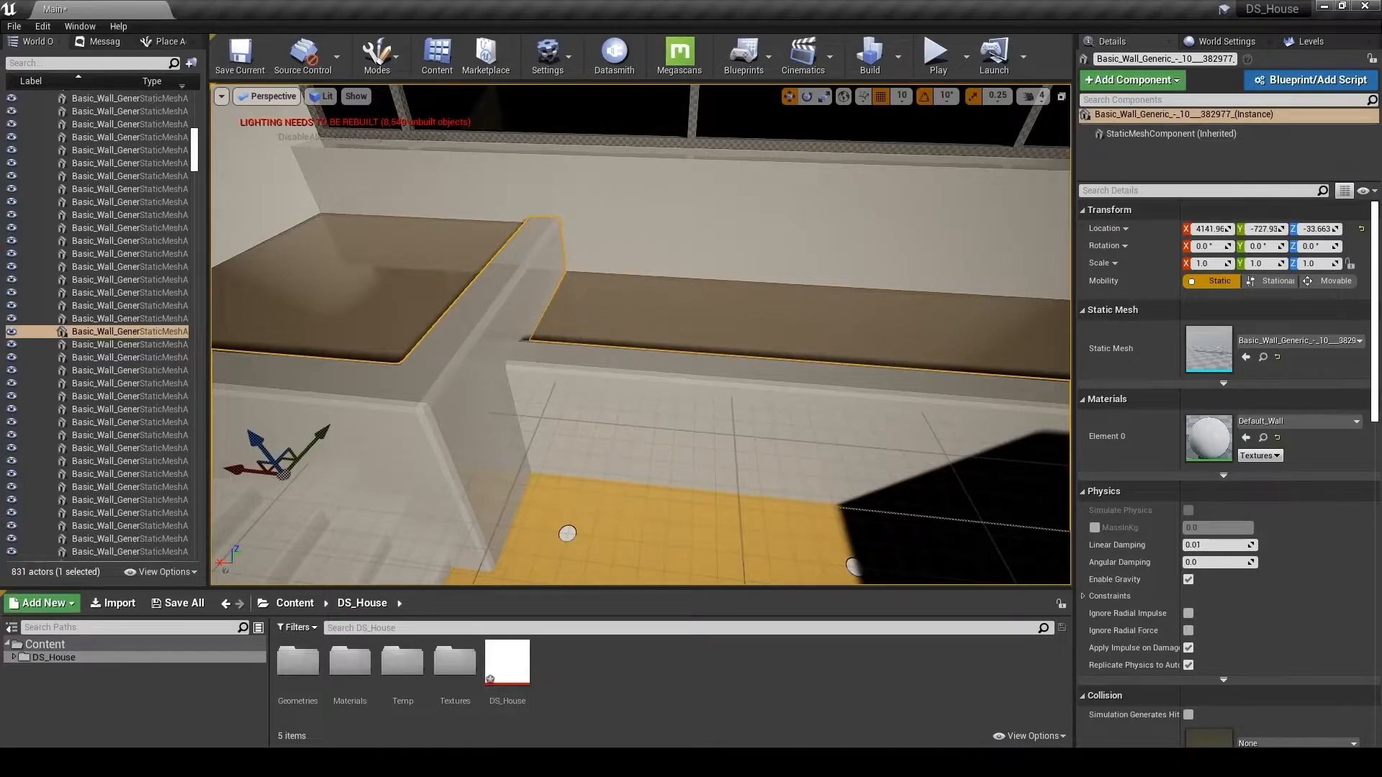
key("f")
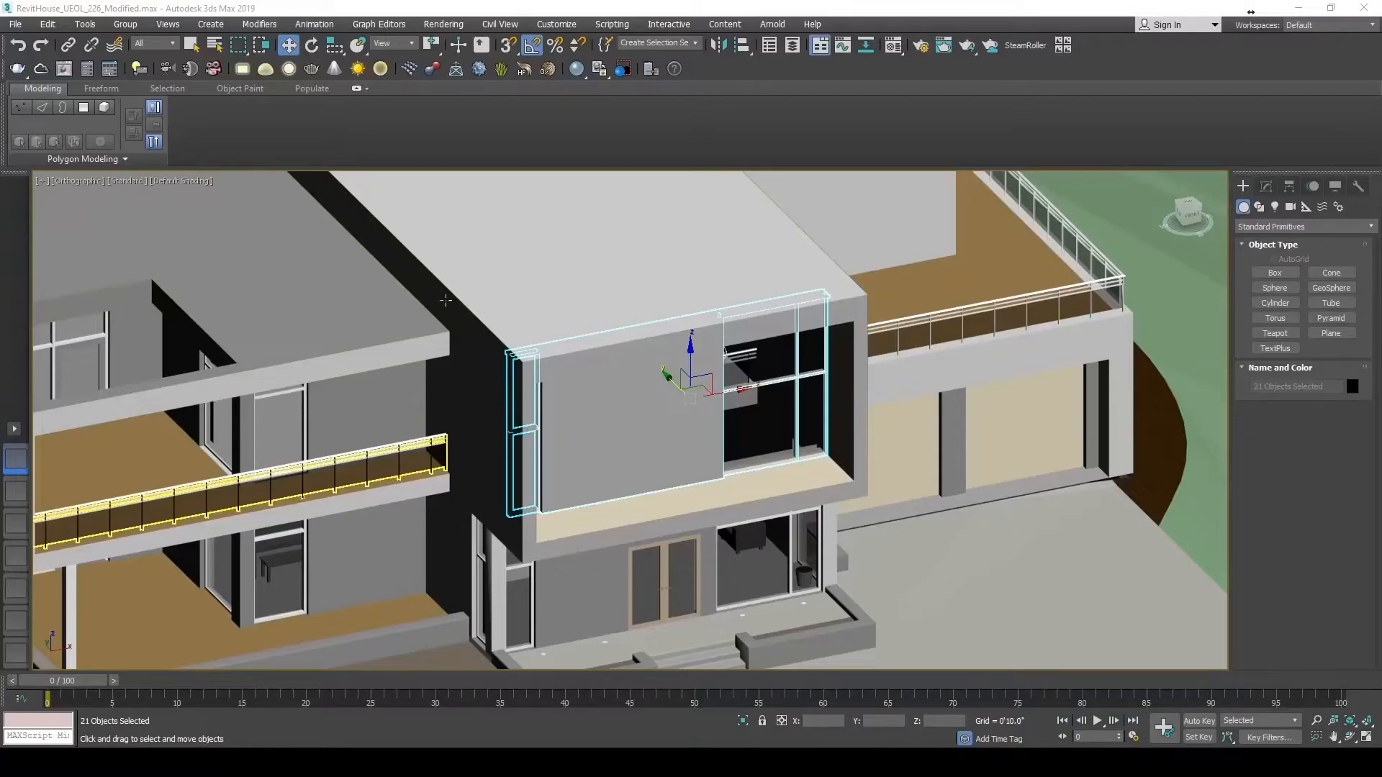
- Switch to 3ds Max and move the selected upper-floor window wall outward toward the front edge of its recess
middle_click_drag(671, 383, 654, 389)
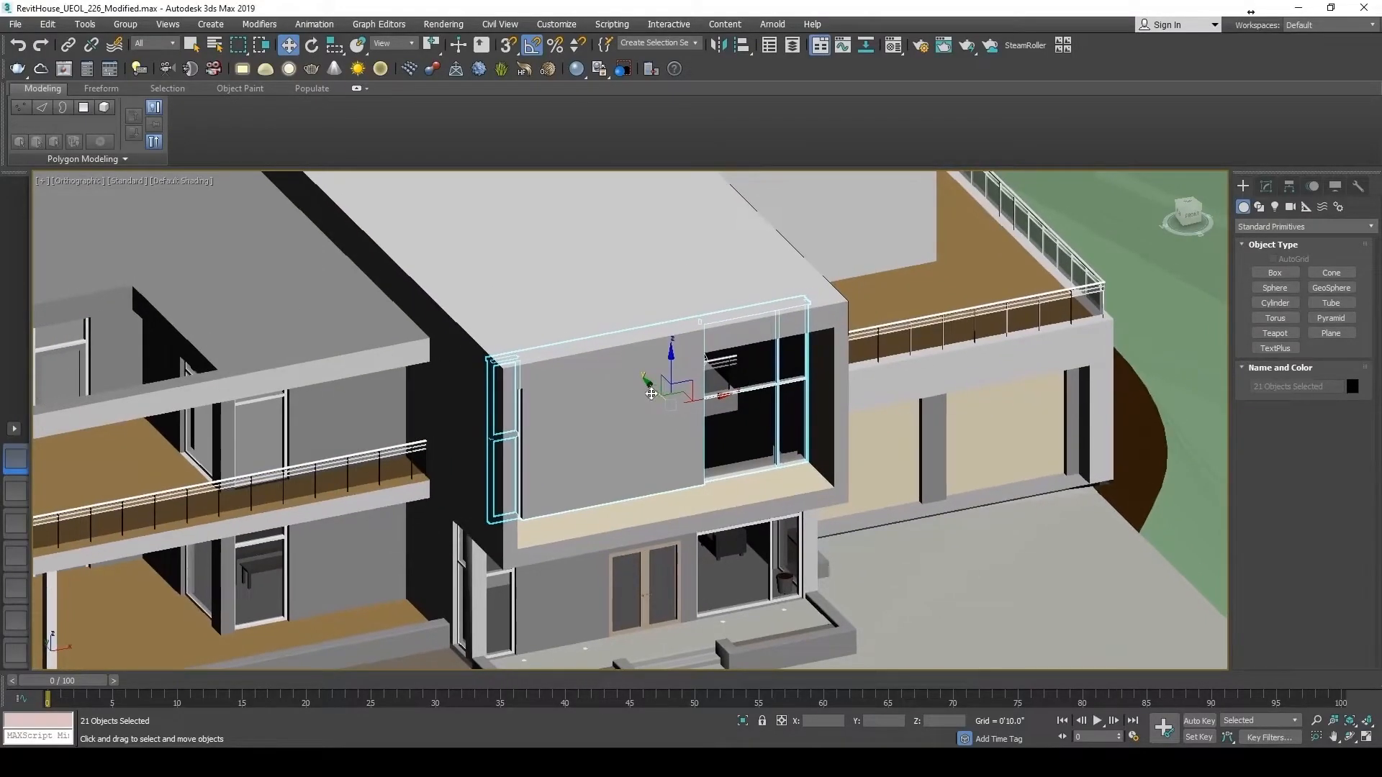
left_click_drag(650, 389, 664, 401)
middle_click_drag(673, 433, 746, 401, "alt")
scroll(679, 440, "down", 2)
scroll(670, 438, "up", 5)
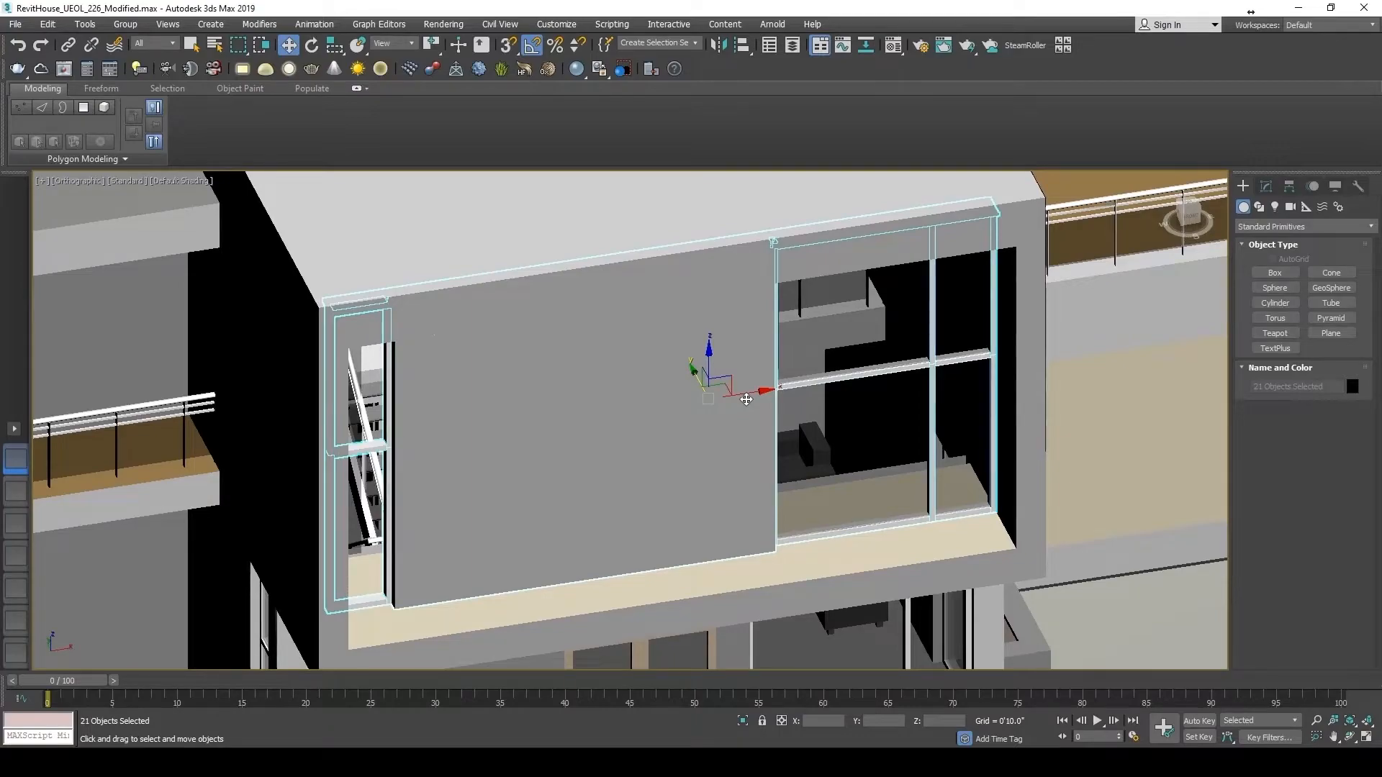
- Unhide all objects and export the modified scene to Unreal Datasmith, replacing the existing DS_House.udatasmith file
right_click(594, 335)
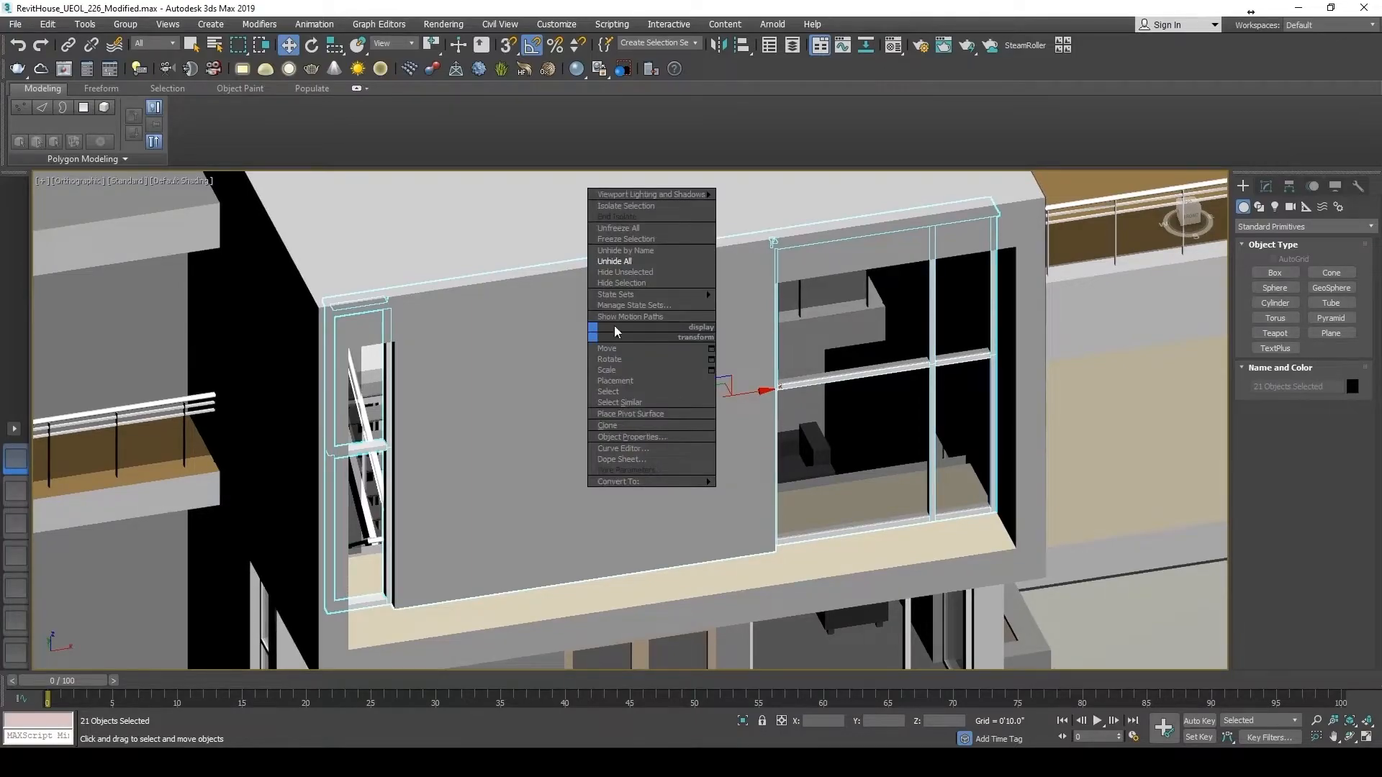
left_click(650, 273)
left_click(14, 24)
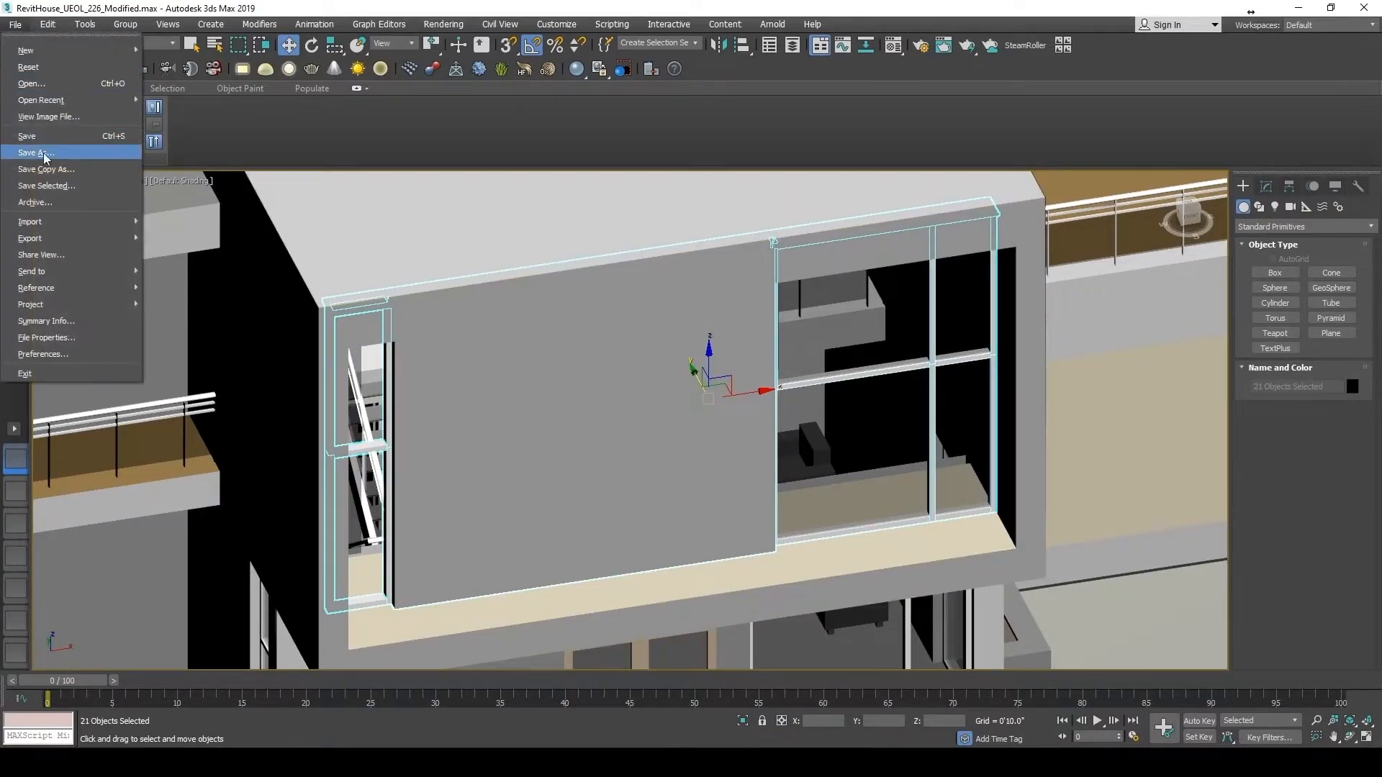
mouse_move(43, 238)
left_click(166, 240)
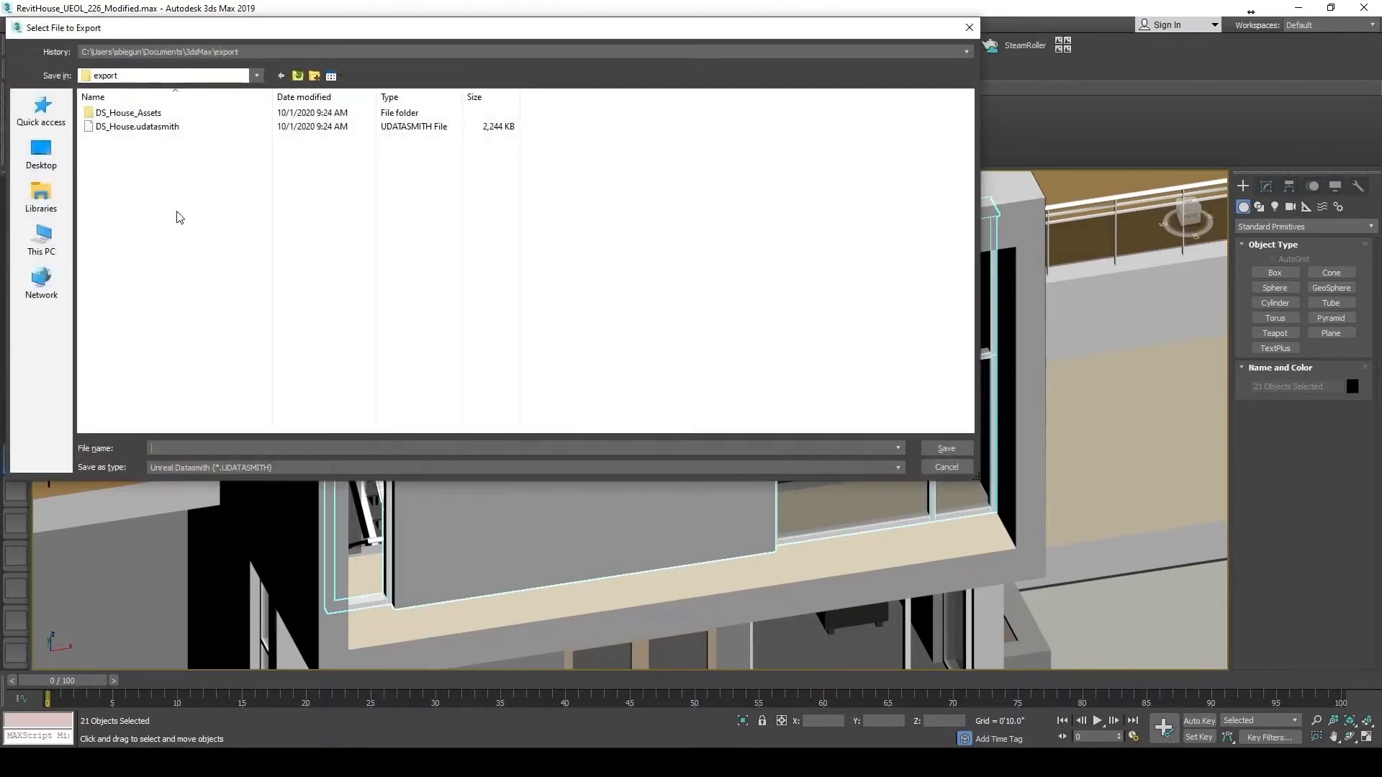
left_click(154, 130)
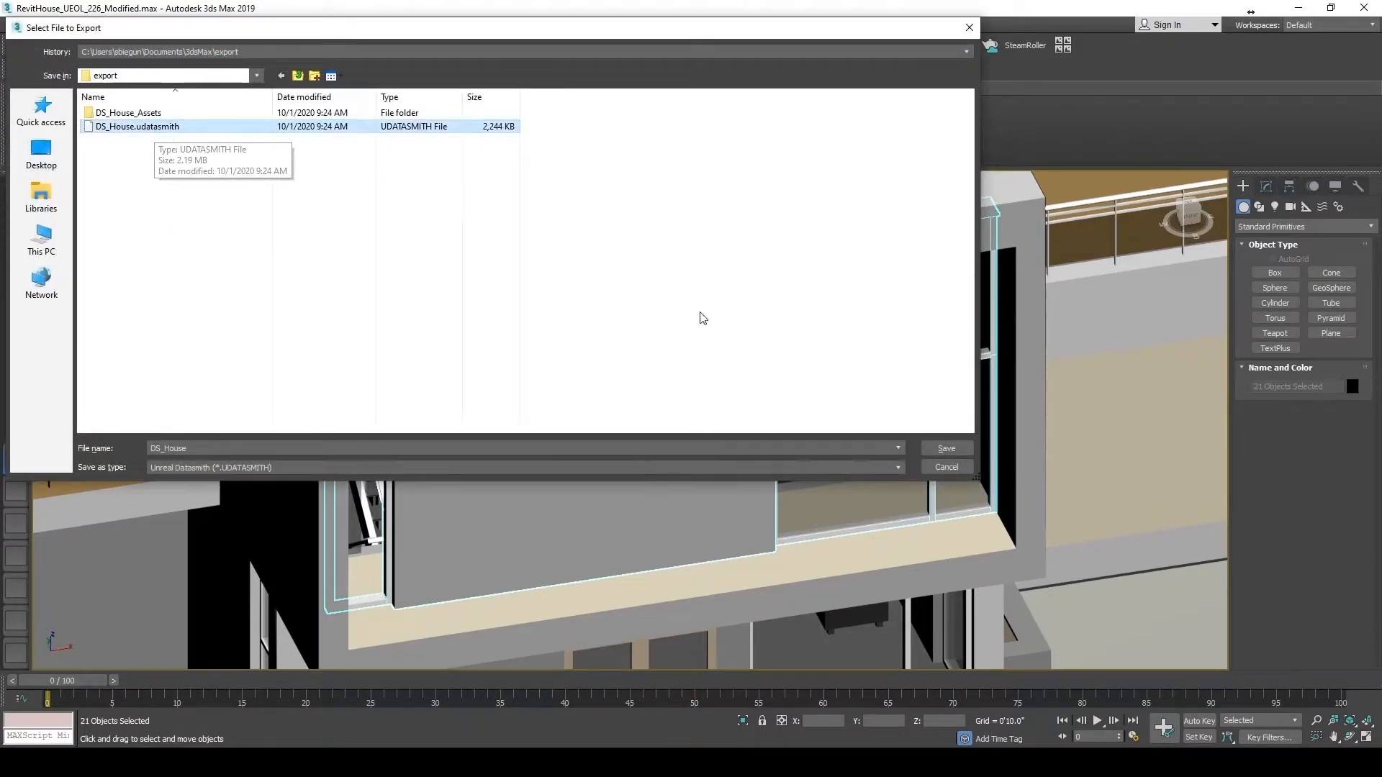
left_click(947, 448)
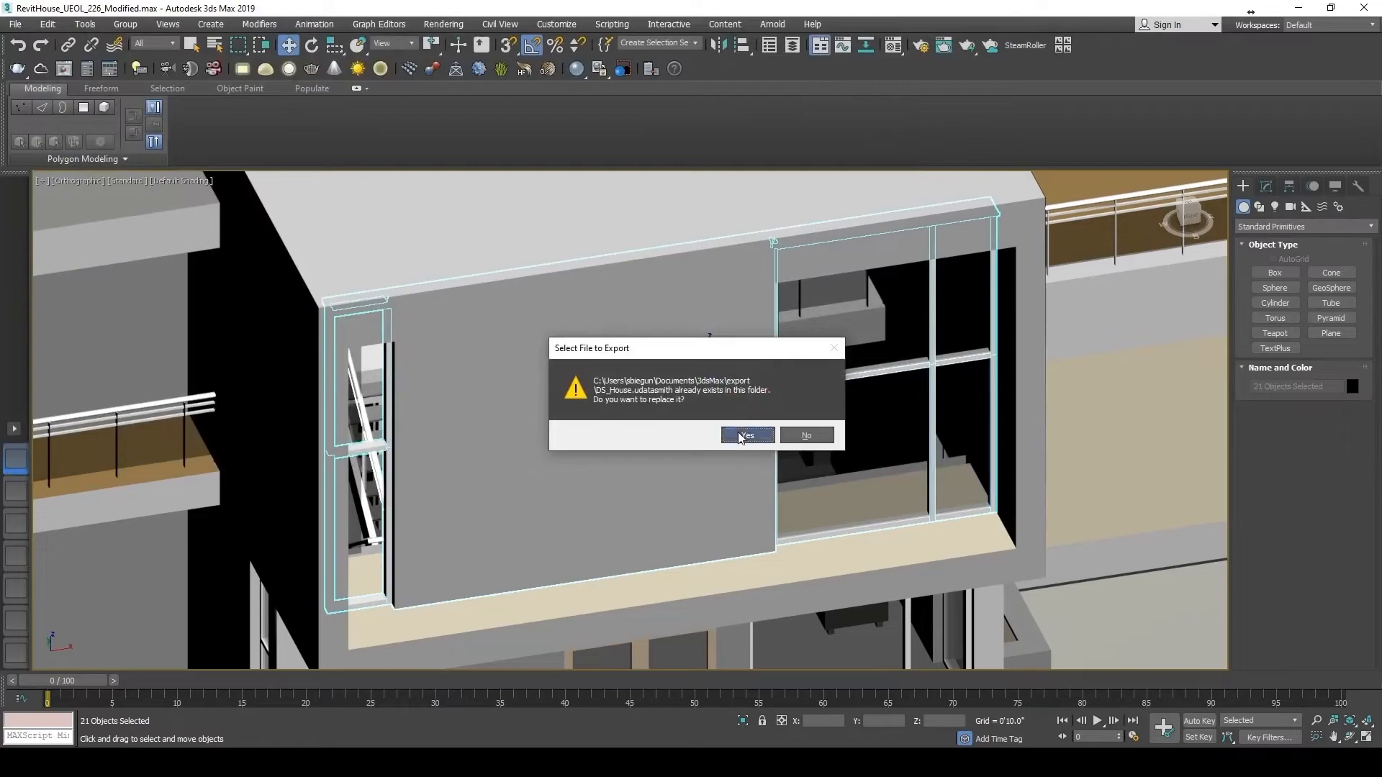
left_click(748, 435)
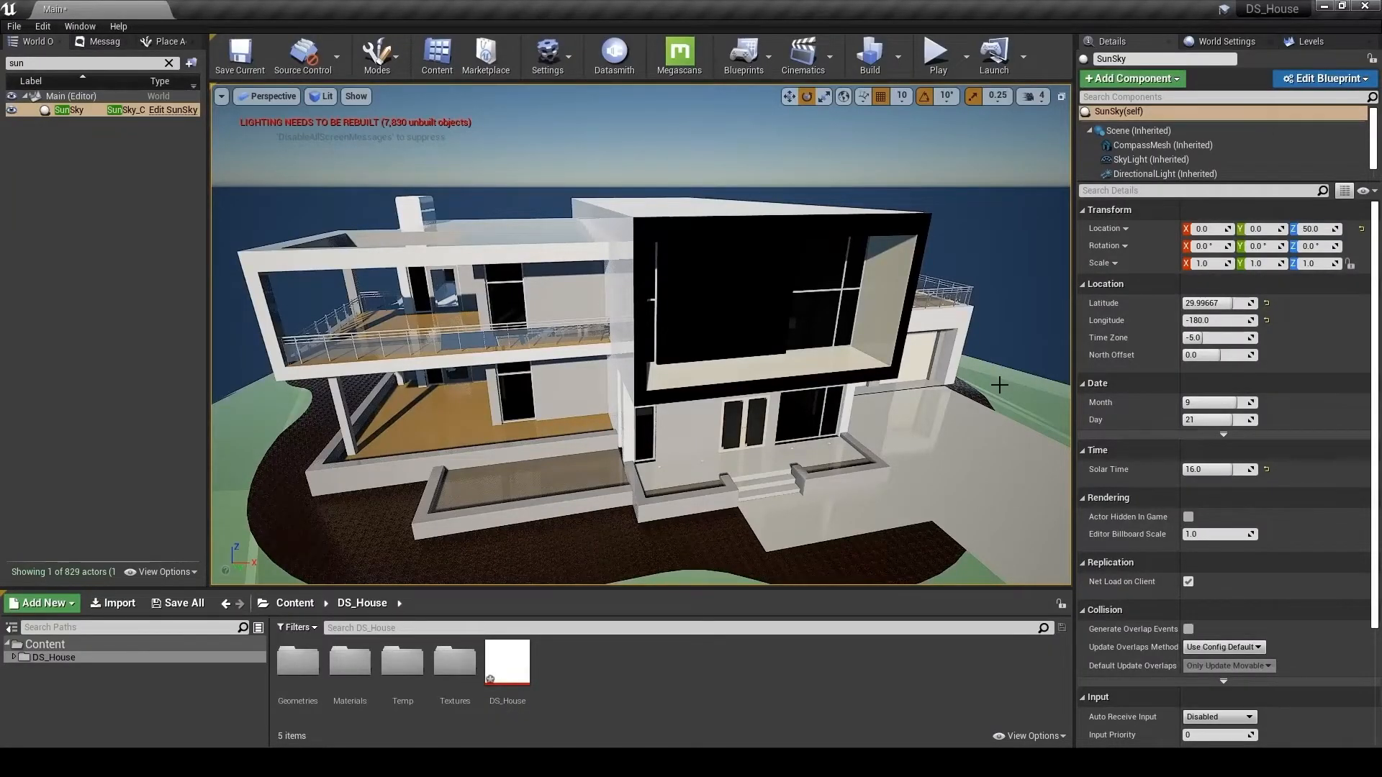
- Switch to Unreal Engine and reimport the DS_House Datasmith scene with Datasmith Scene Actors synced and Re-Spawn Deleted Actors off
right_click(503, 676)
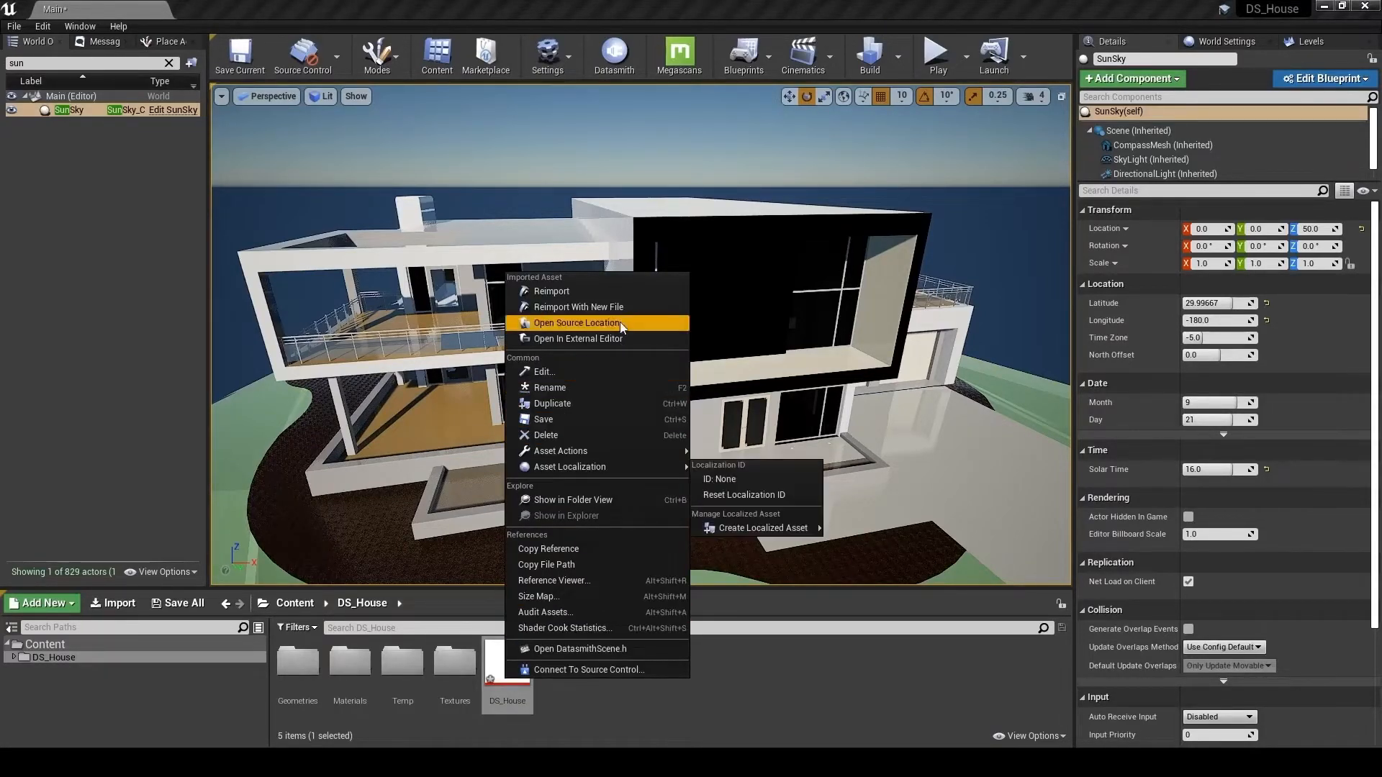
left_click(621, 291)
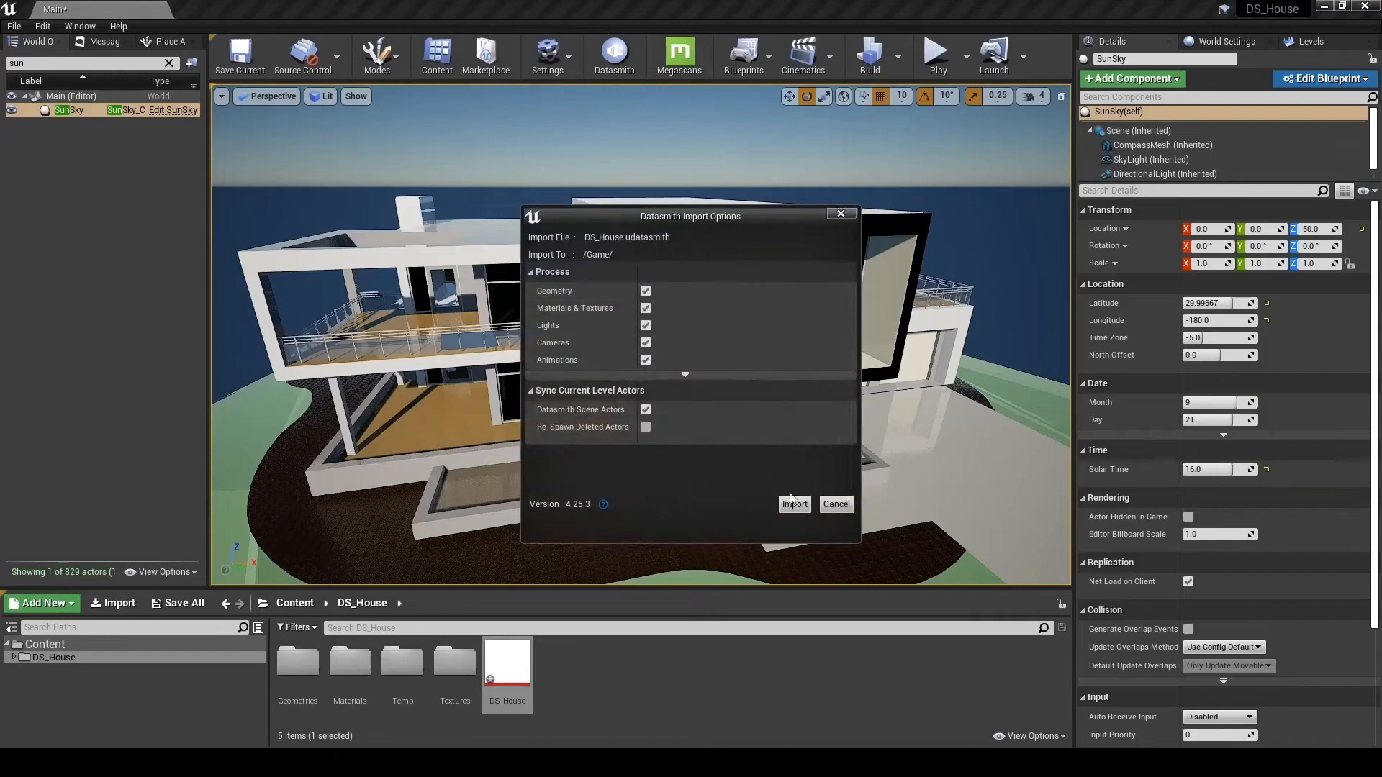
left_click(795, 504)
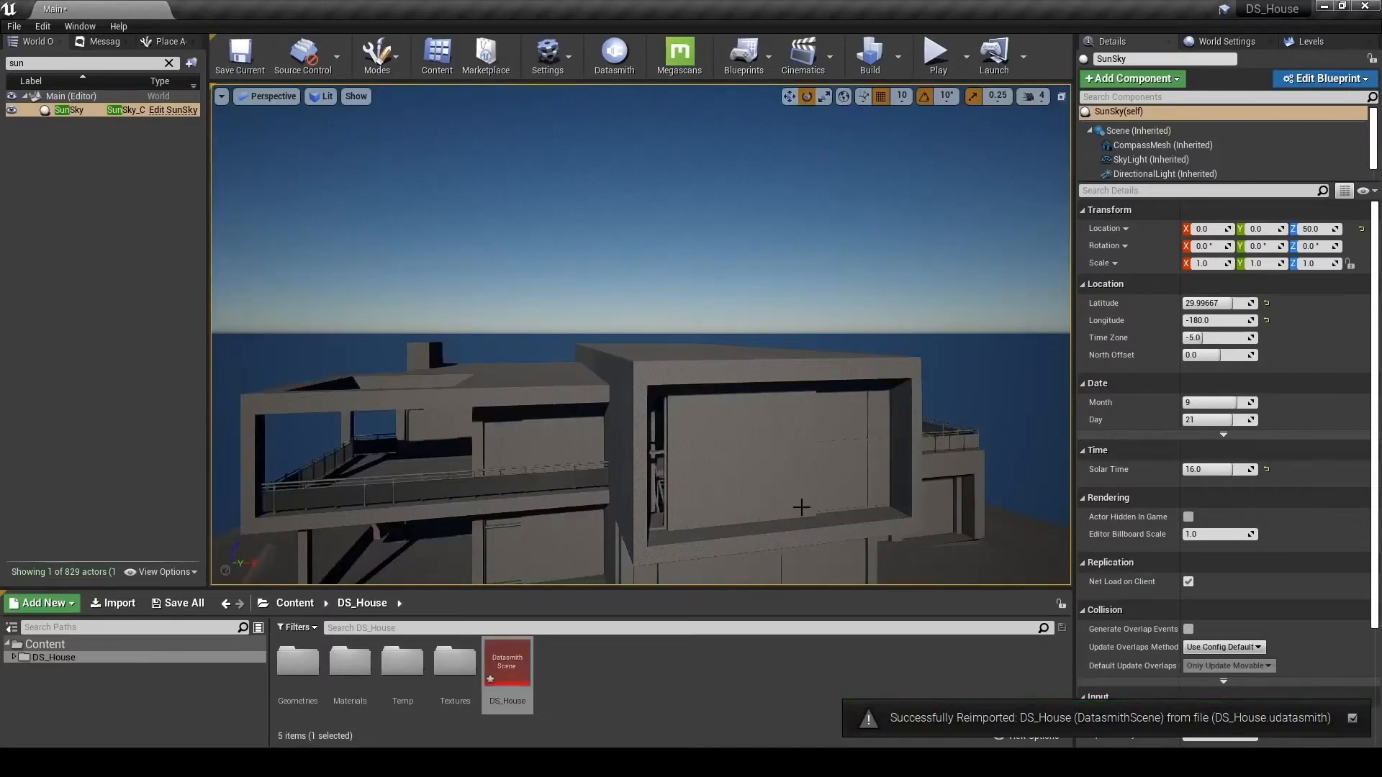
- Examine the repositioned upper-floor window wall on the reimported house from several viewpoints
right_click_drag(802, 349, 801, 394)
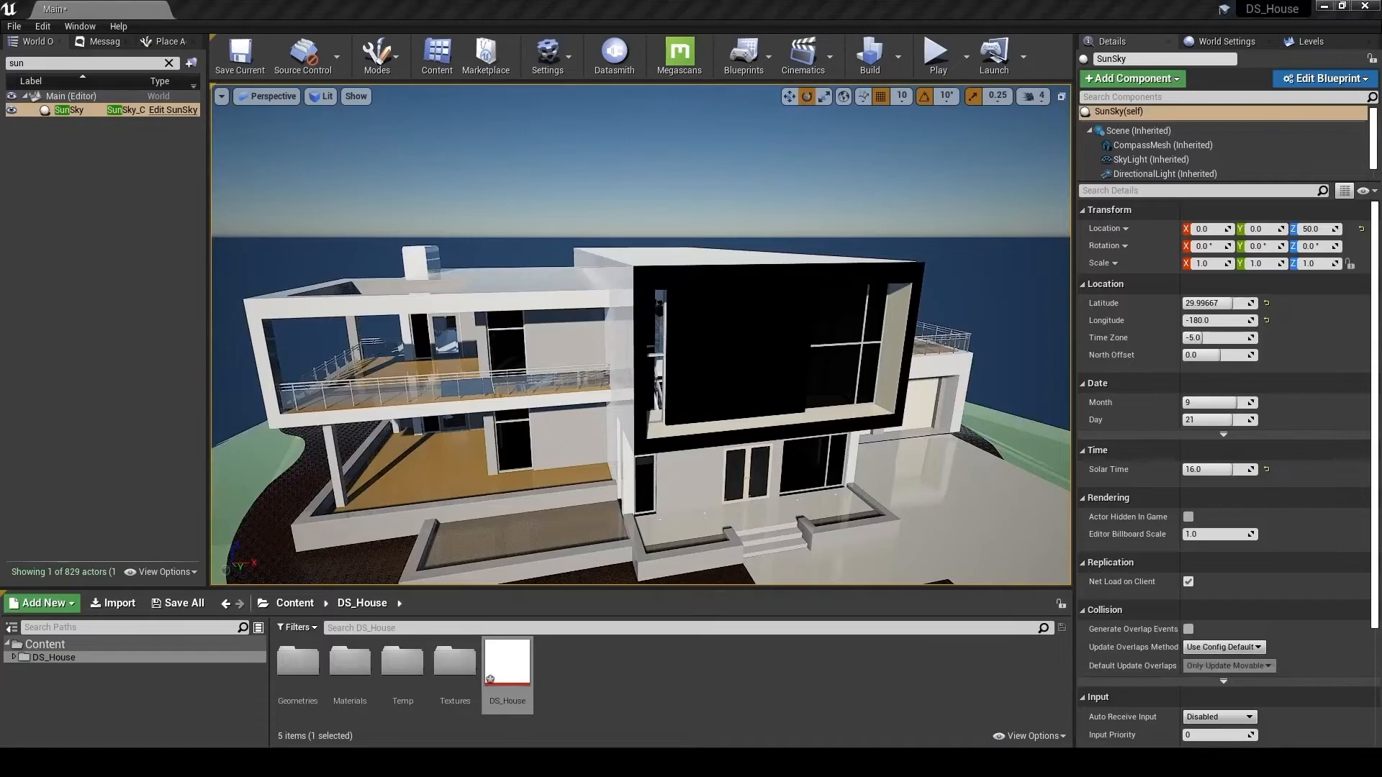
right_click_drag(801, 349, 468, 380)
key("a")
key("s")
key("d")
key("w")
key("d")
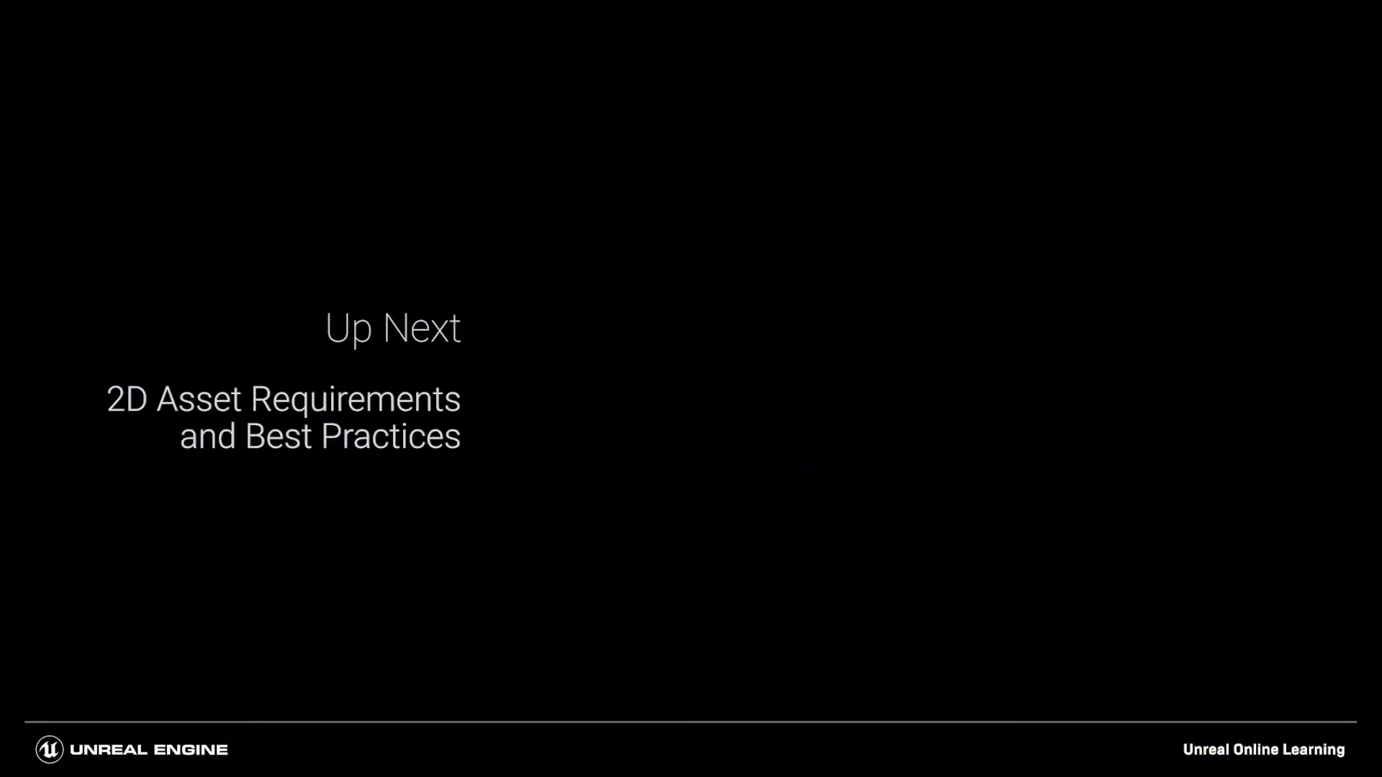